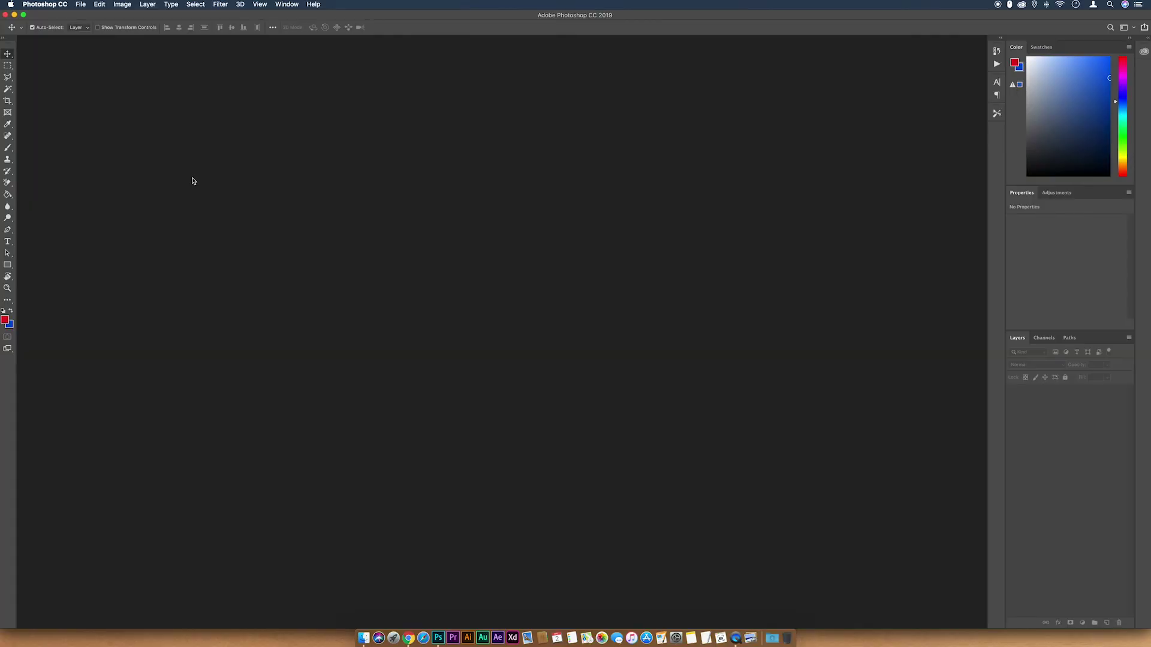
- Create Untitled-1 at 200 × 100 px, 72 ppi, with Transparent background contents
left_click(81, 4)
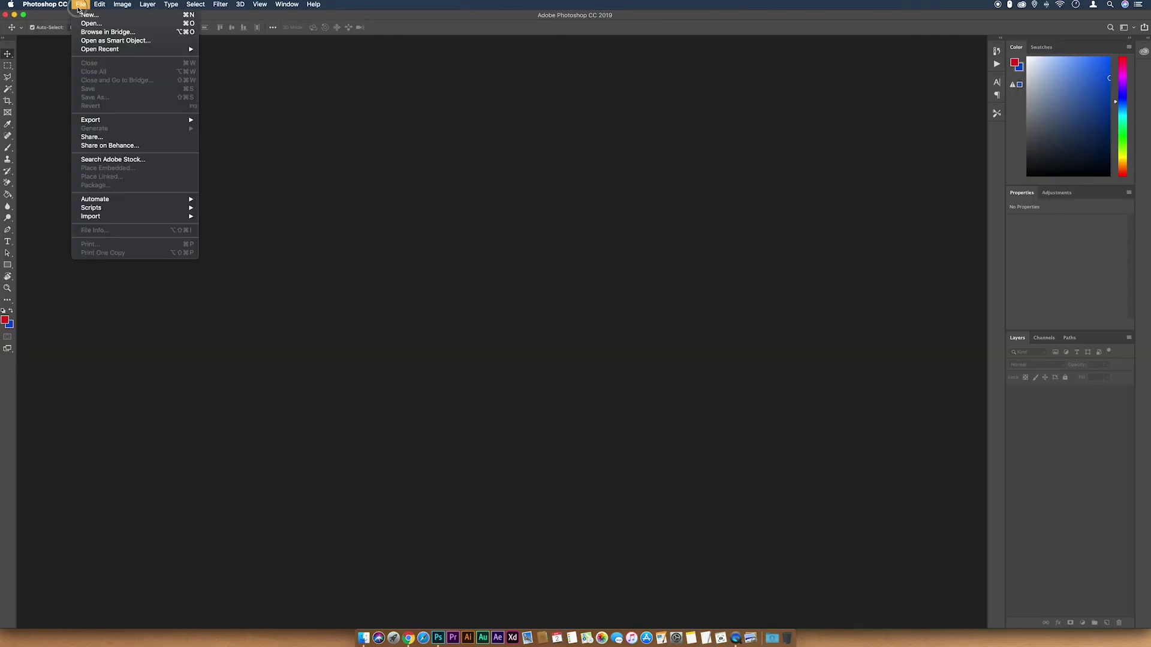
left_click(82, 16)
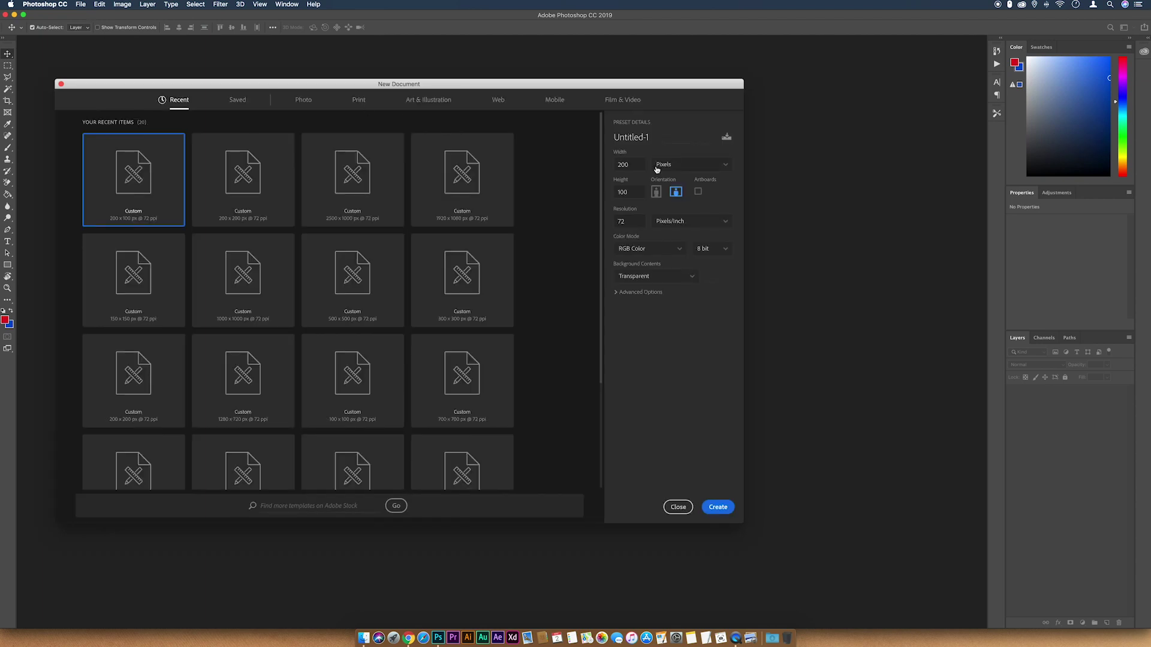
double_click(637, 164)
double_click(635, 195)
left_click(629, 191)
double_click(632, 163)
left_click(718, 506)
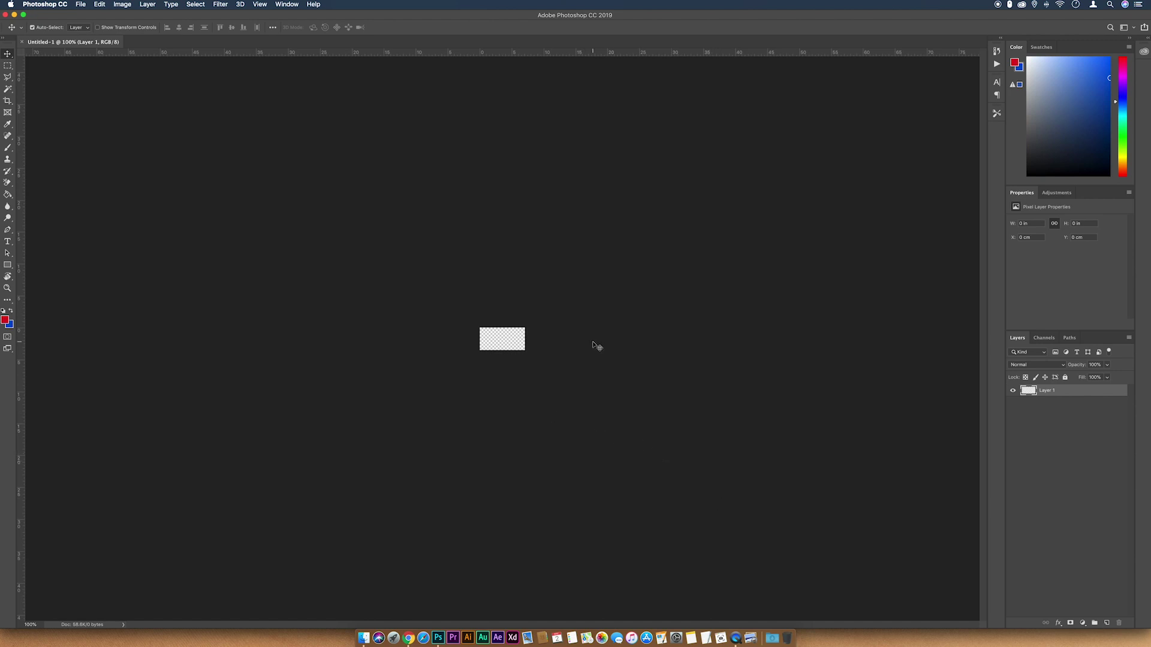
- Zoom in, drag pre loading animation.png from the Desktop onto the canvas, and commit it
scroll(592, 343, "up", 5)
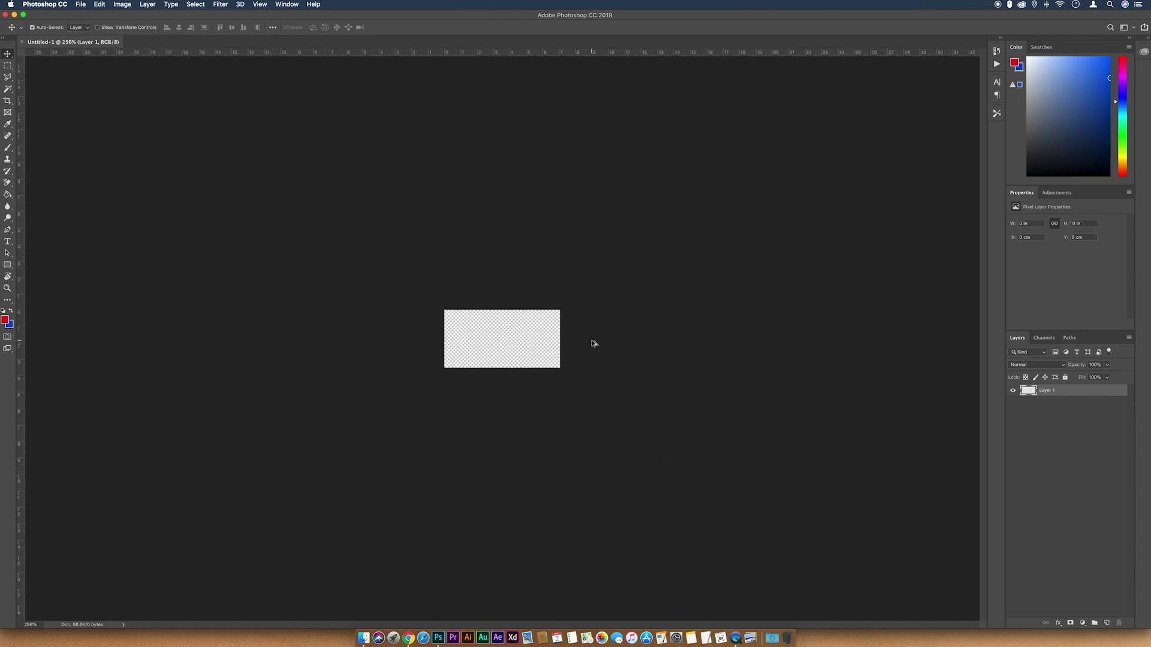
scroll(592, 342, "up", 4)
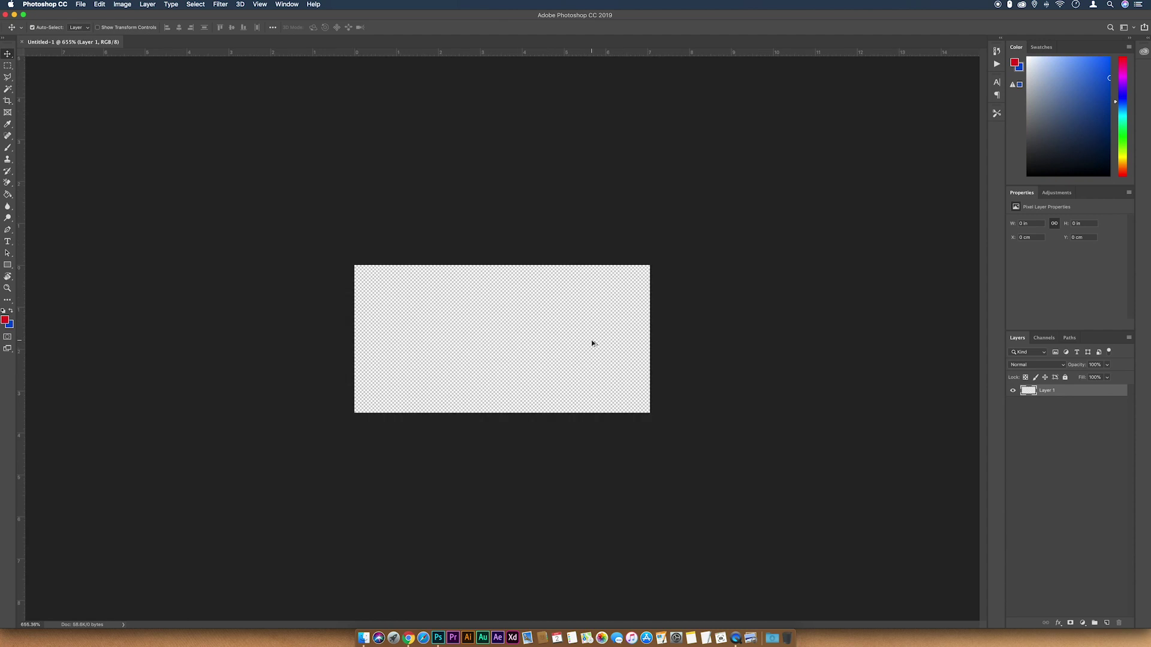
scroll(593, 343, "up", 2)
left_click(759, 336)
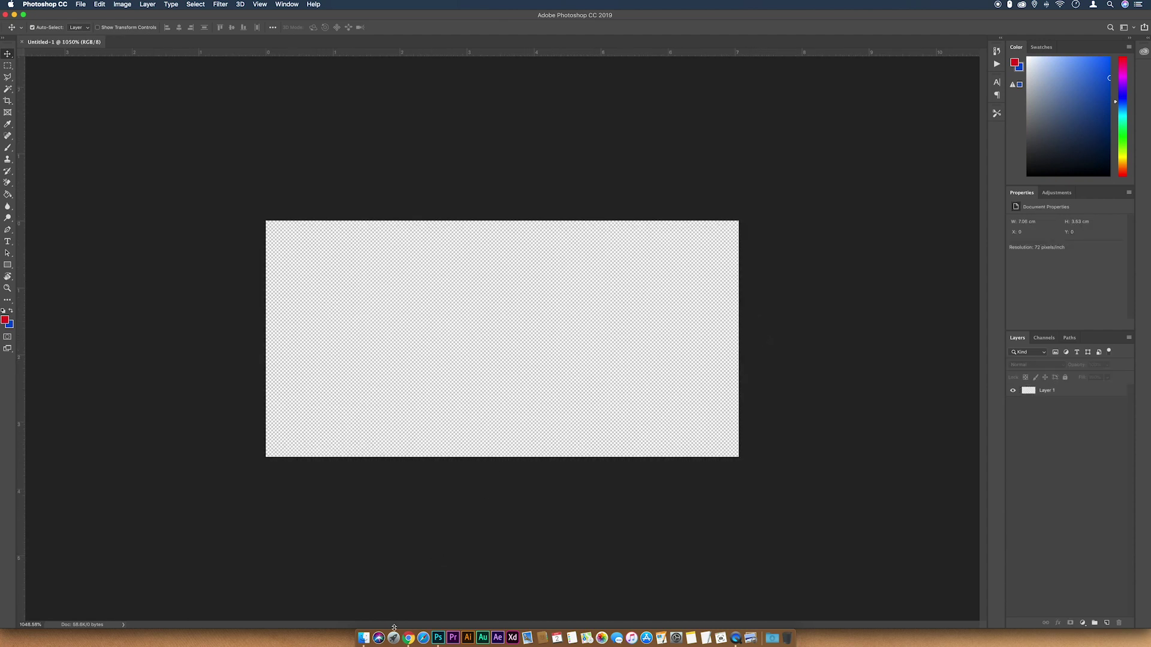
left_click(363, 637)
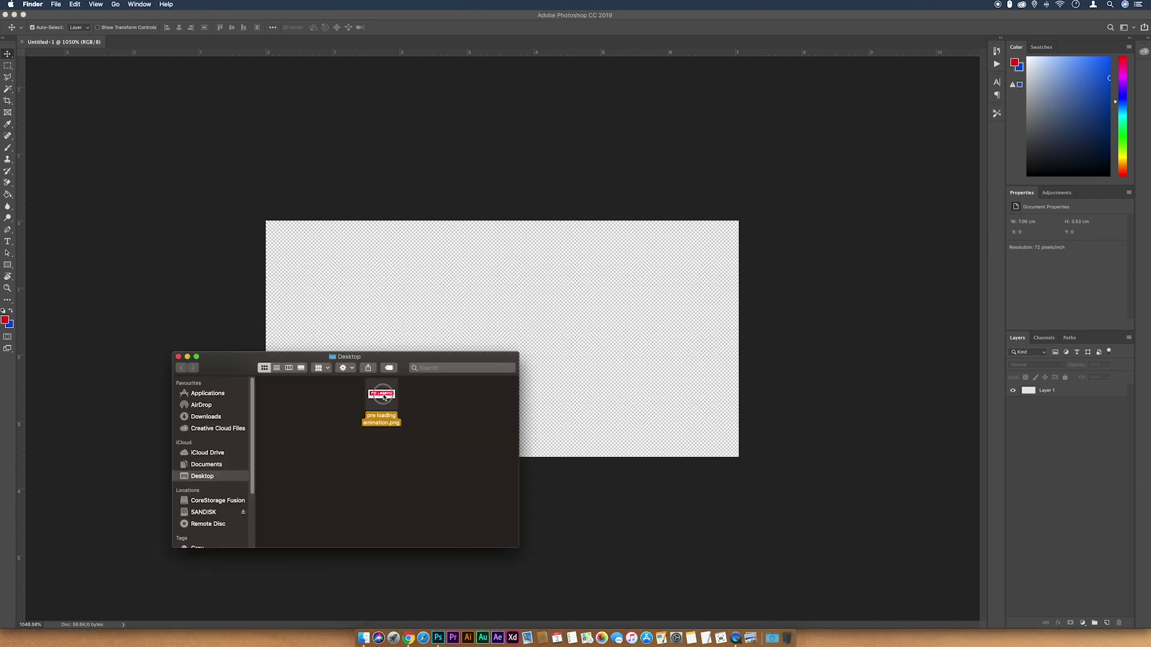
left_click_drag(384, 398, 577, 335)
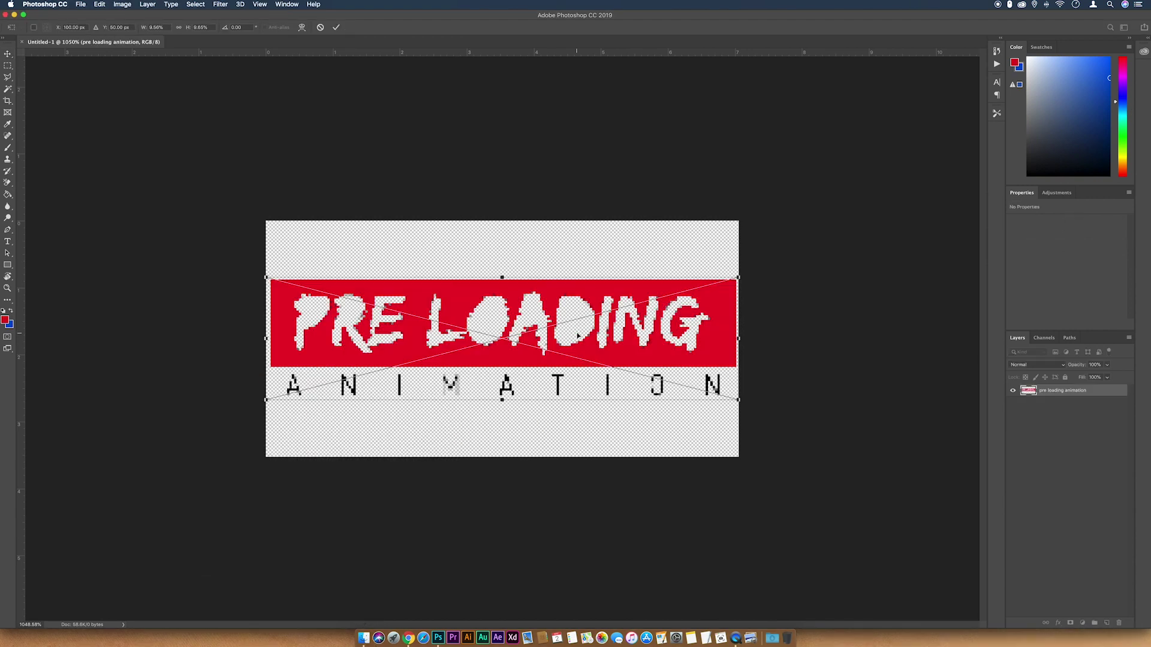
key("Return")
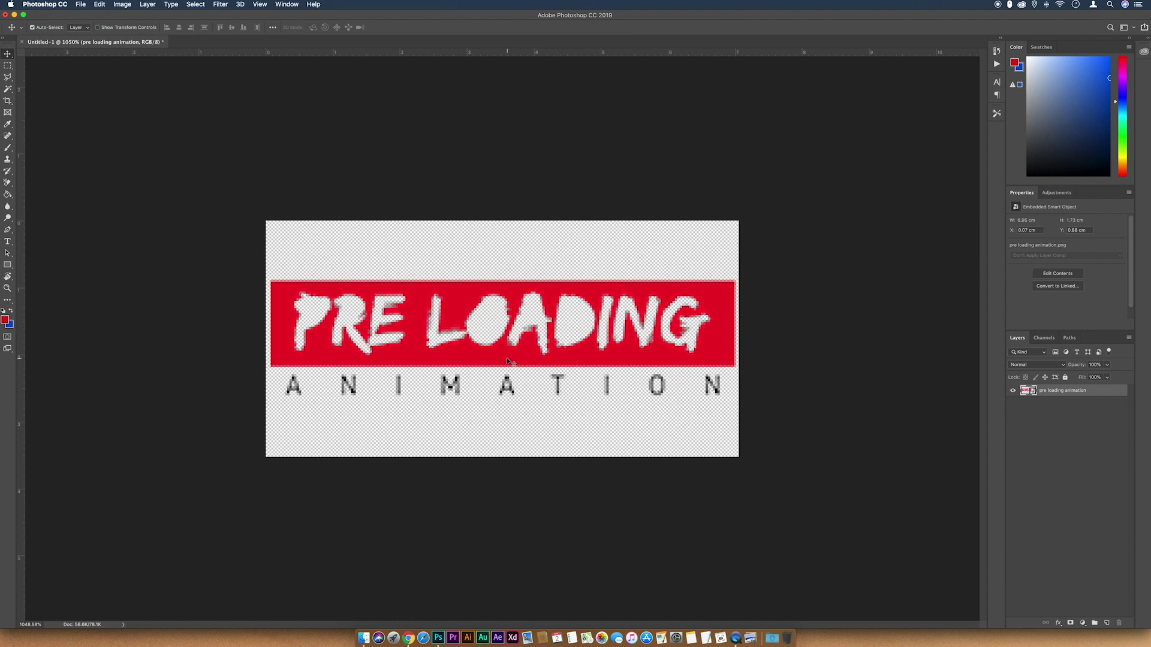
- Show the Timeline panel and create a video timeline for the pre loading animation layer
left_click(282, 4)
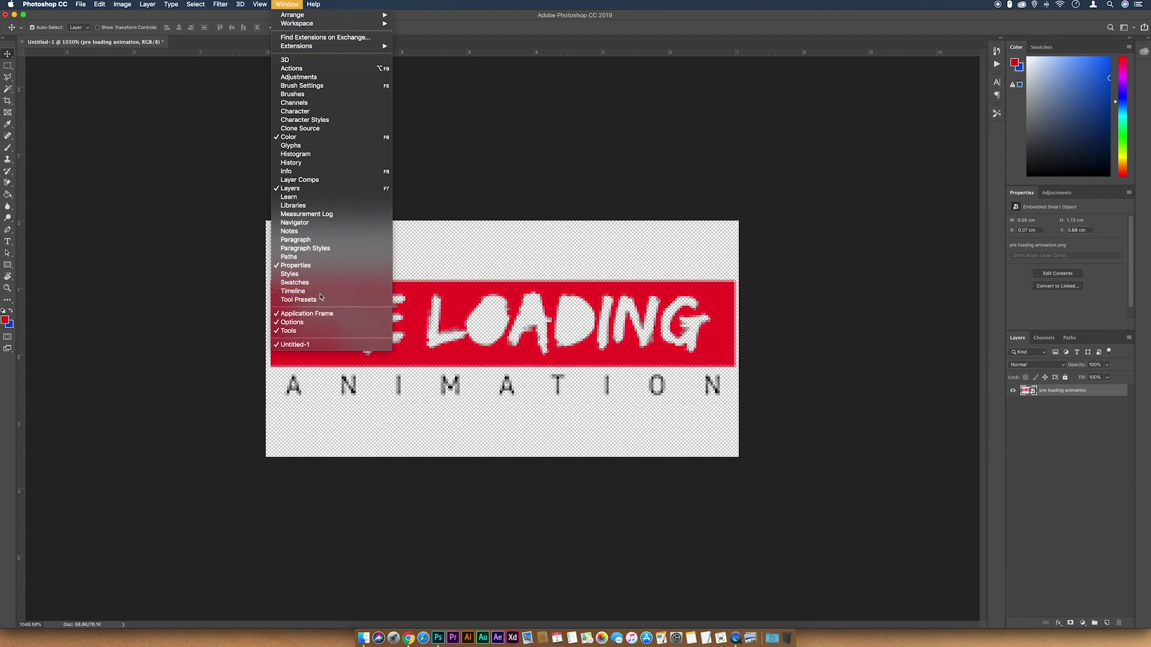
left_click(292, 290)
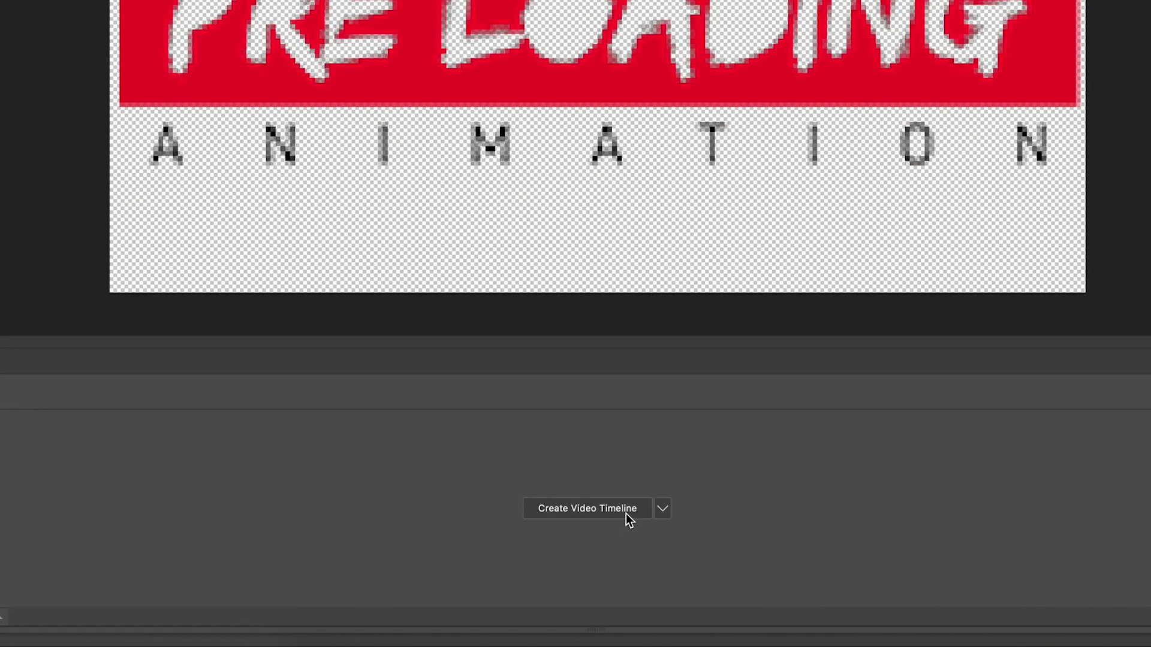
left_click(662, 510)
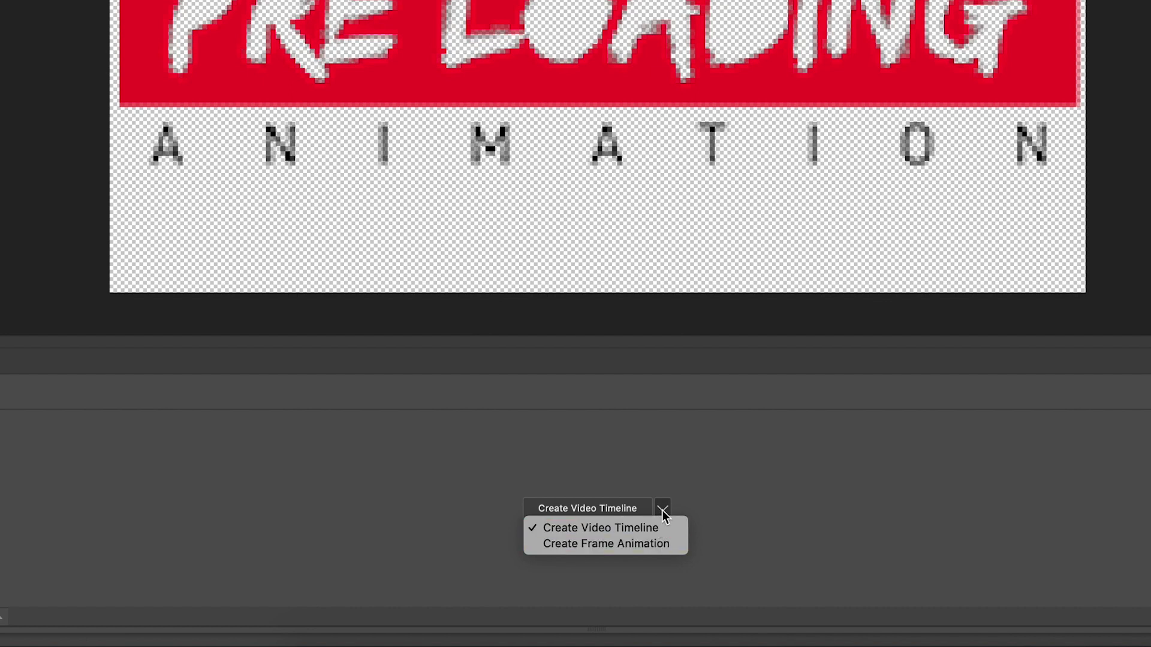
left_click(663, 514)
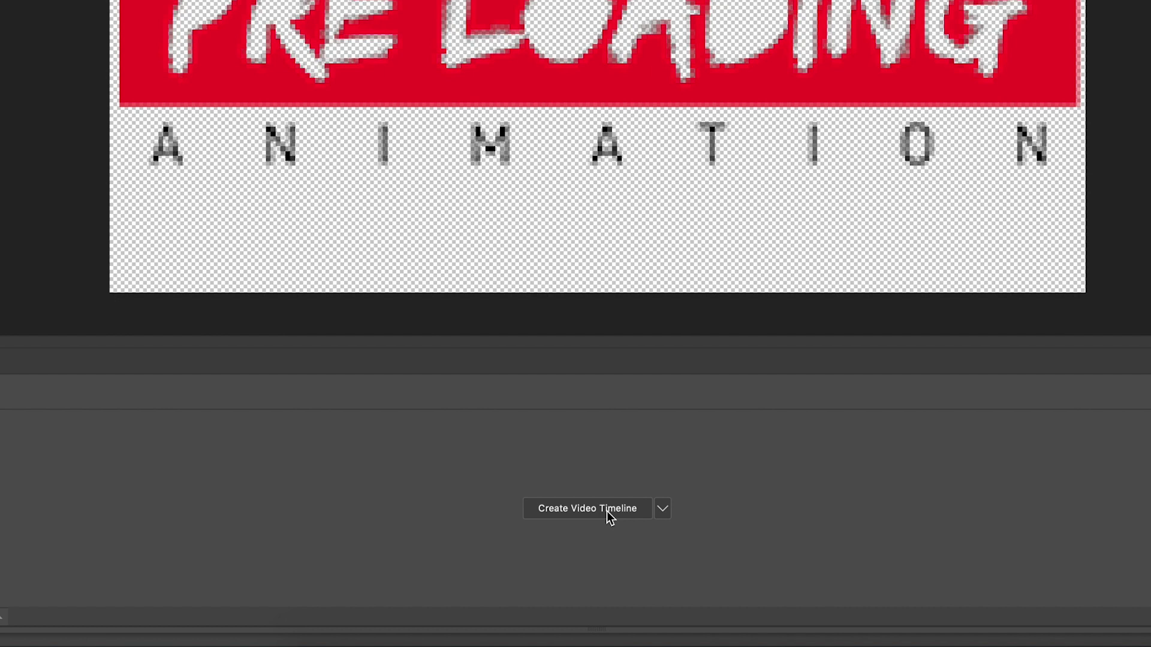
left_click(611, 514)
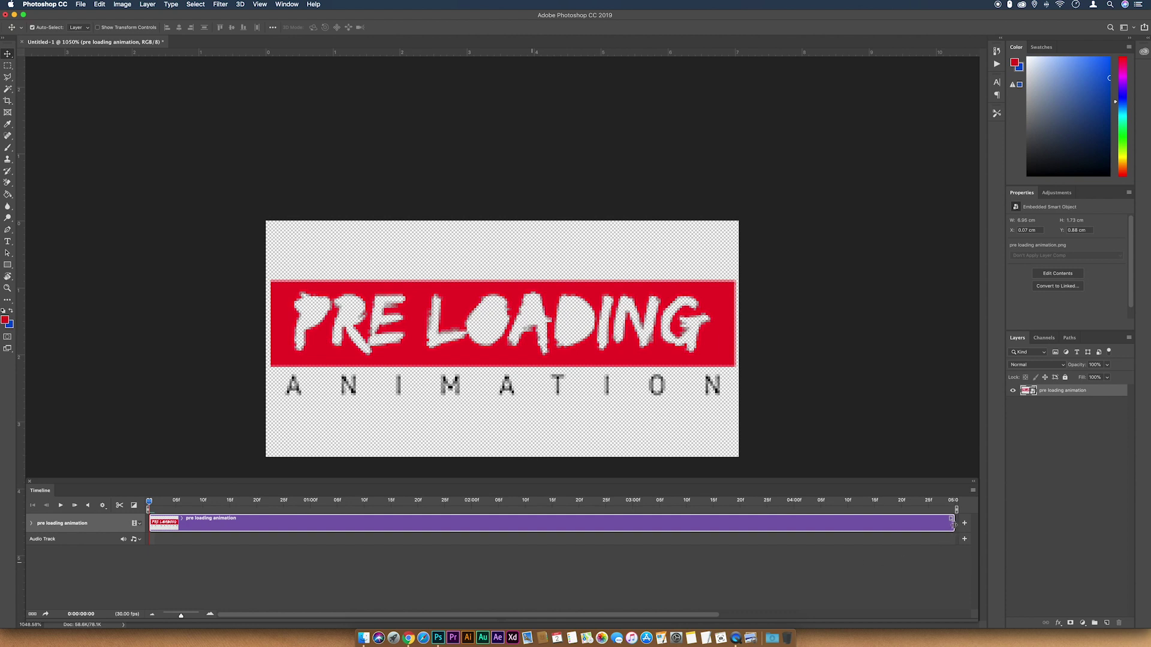
- Trim the clip to 01:00f, scrub the playhead, and expand the track's Transform, Opacity, Style properties
left_click_drag(953, 525, 311, 513)
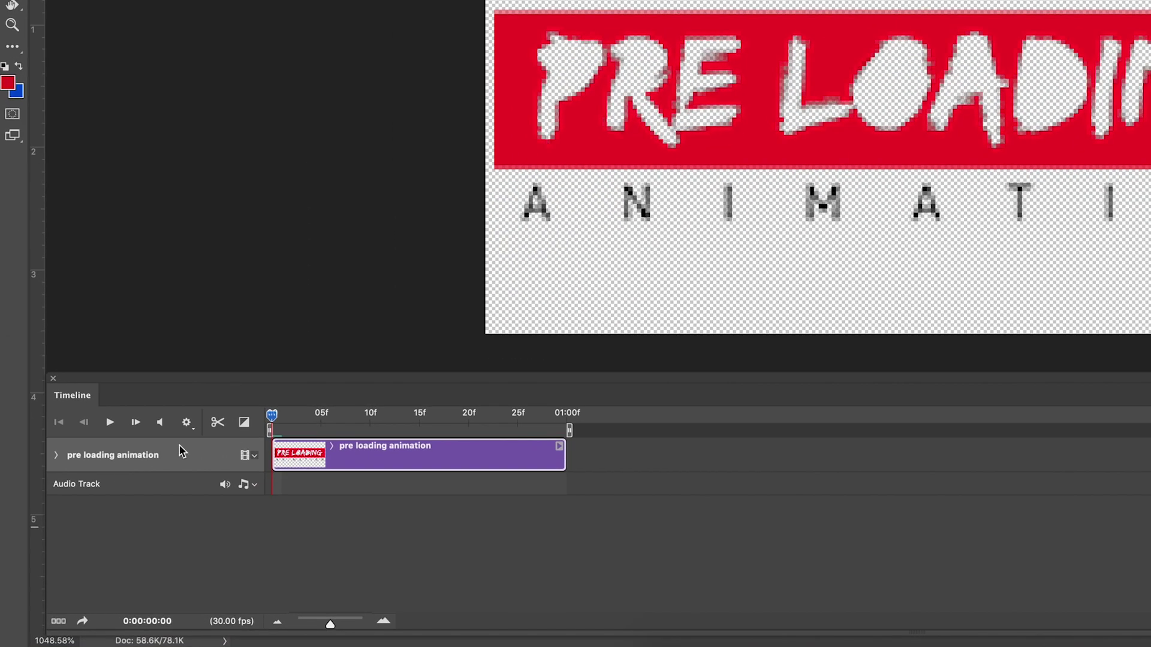
mouse_move(269, 422)
left_mouse_down()
mouse_move(293, 414)
mouse_move(247, 420)
mouse_move(261, 433)
left_mouse_up()
left_click(56, 457)
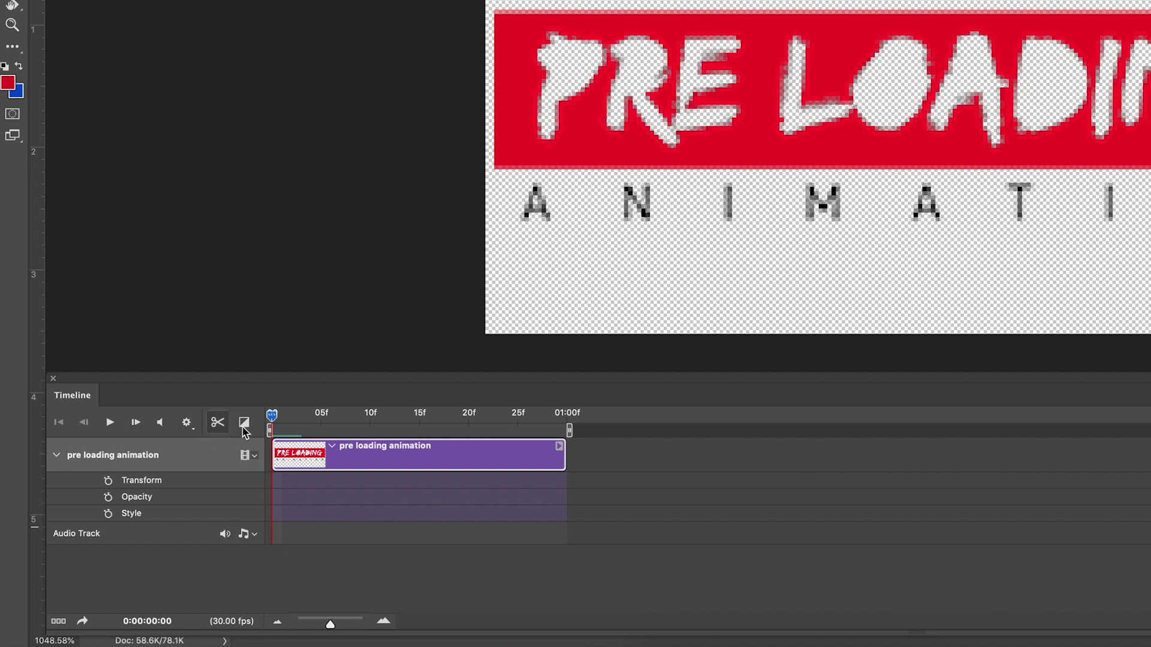
- Start opacity keyframing at frame 0 and add a keyframe at 8f with layer opacity 75%
left_click(109, 499)
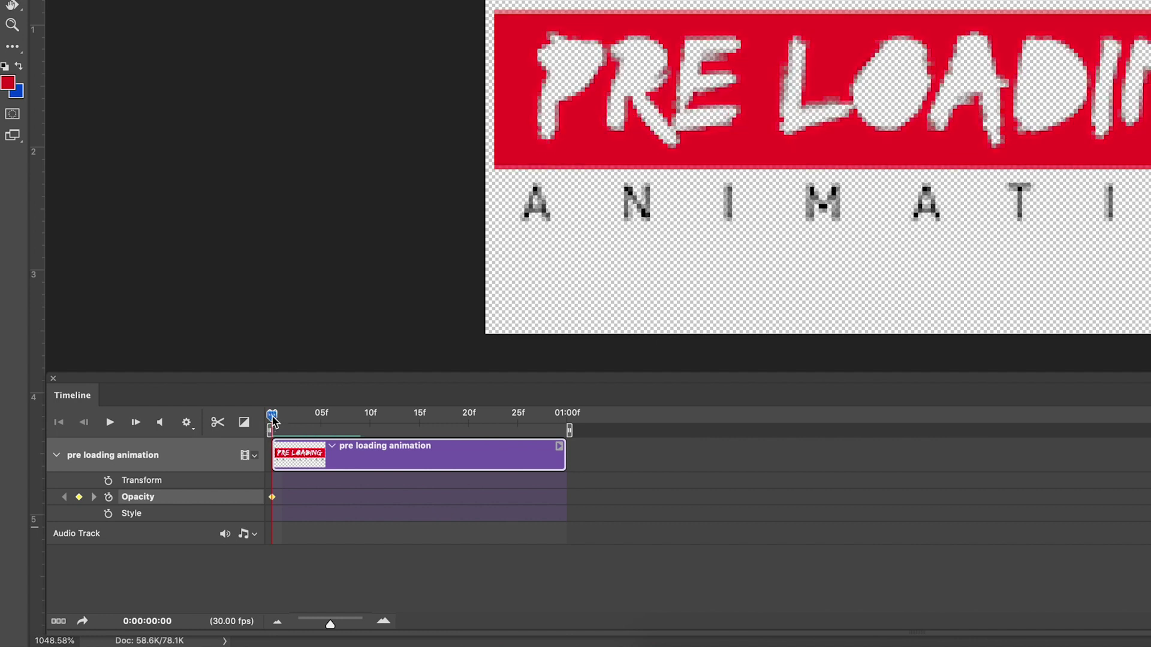
left_click_drag(273, 420, 351, 419)
left_click(80, 498)
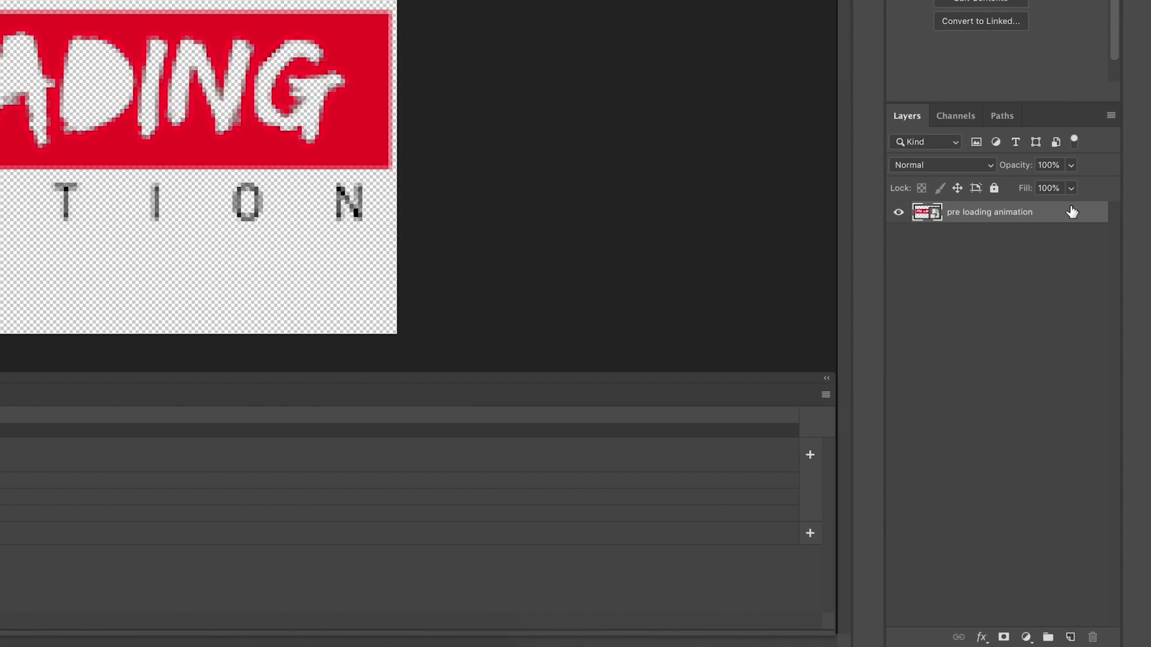
left_click(1072, 166)
left_click_drag(1071, 186, 1041, 192)
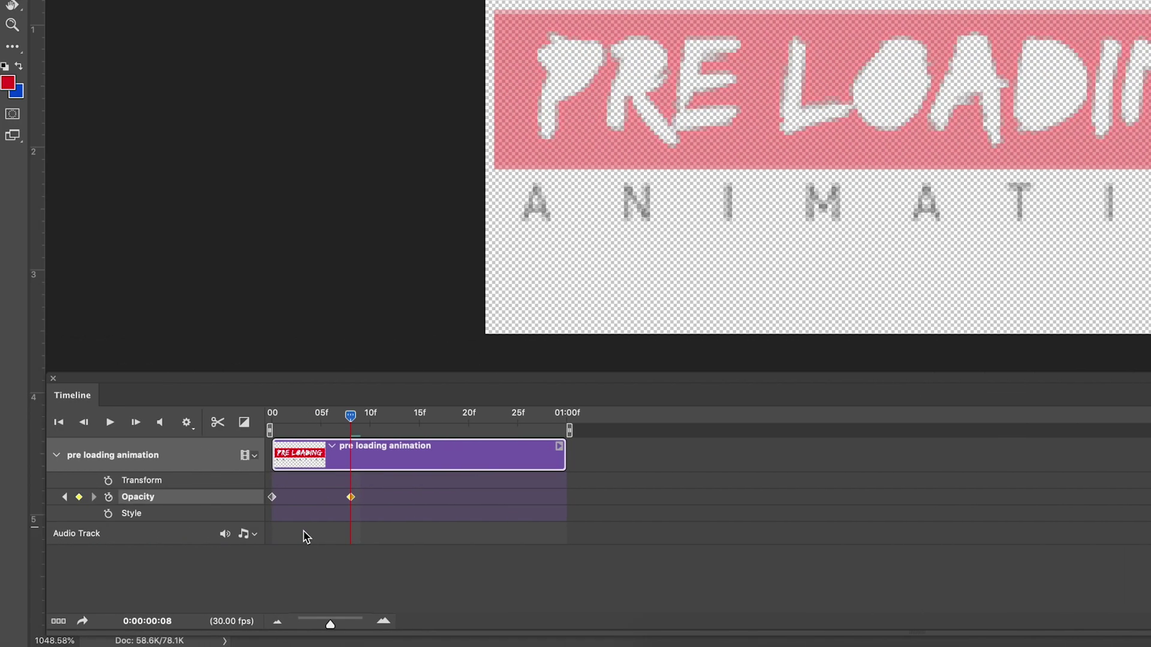
- Add a keyframe at frame 29 with opacity back to 100%, then preview the fade
left_click_drag(352, 416, 569, 411)
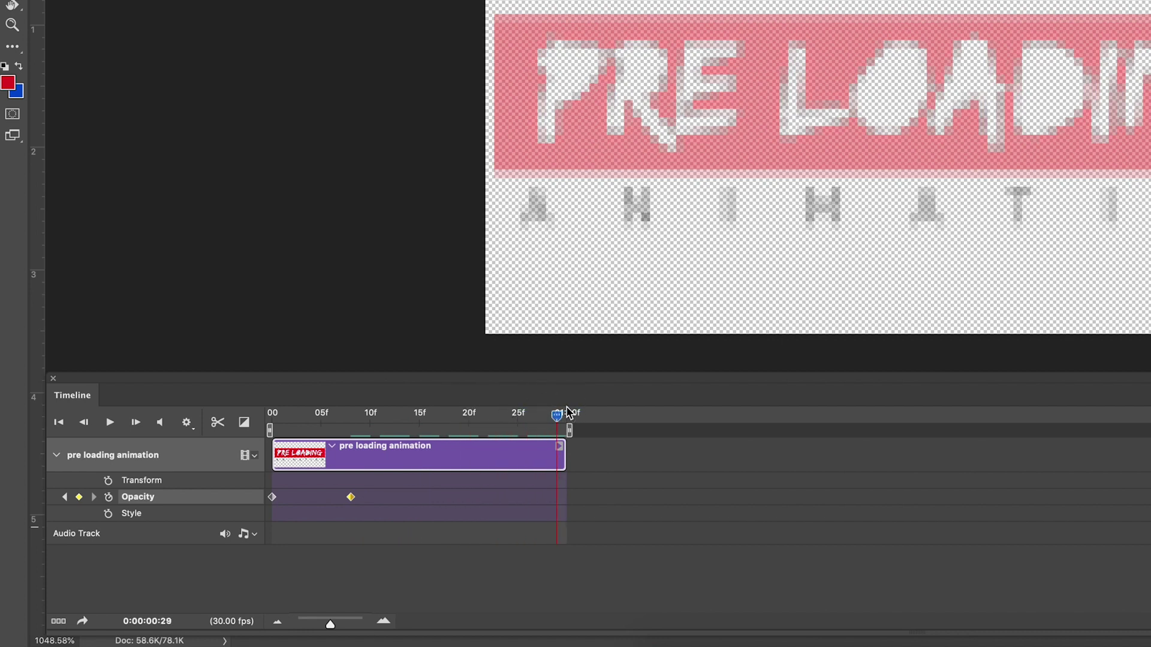
left_click(80, 498)
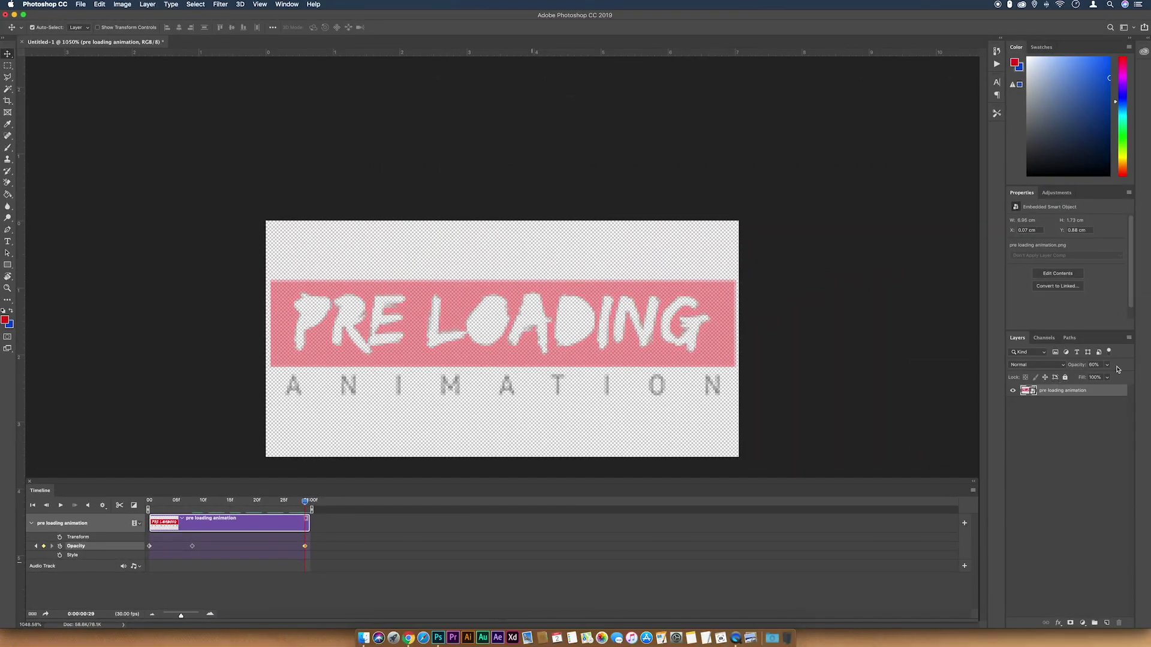
left_click(1108, 365)
left_click_drag(1106, 376, 1125, 375)
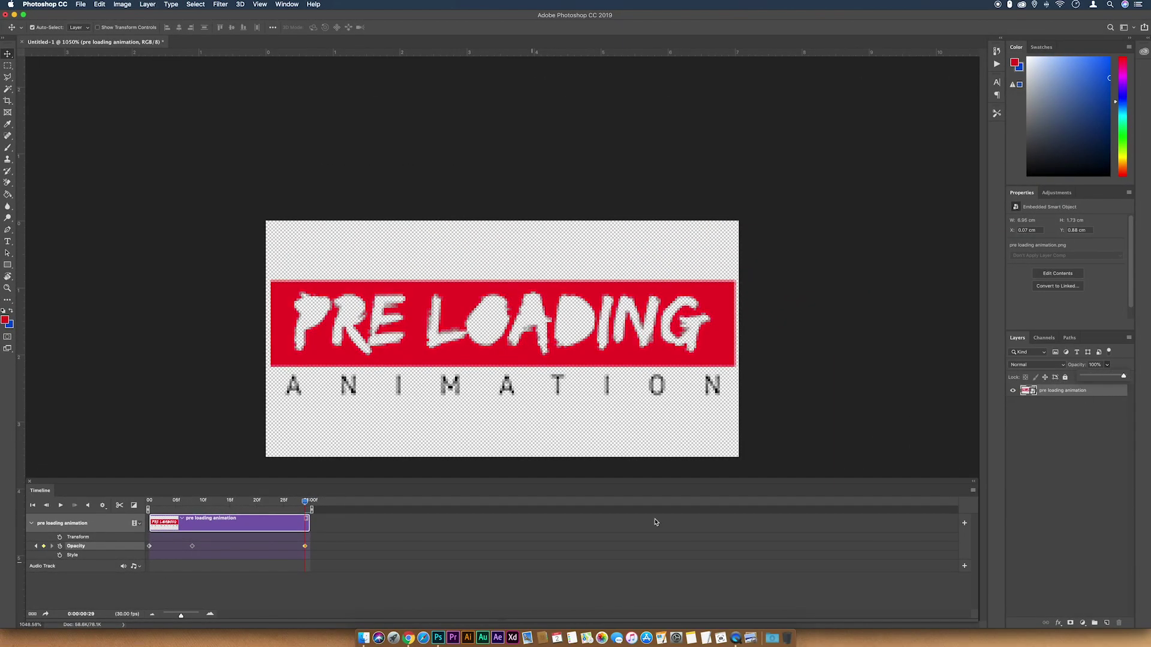
left_click(428, 565)
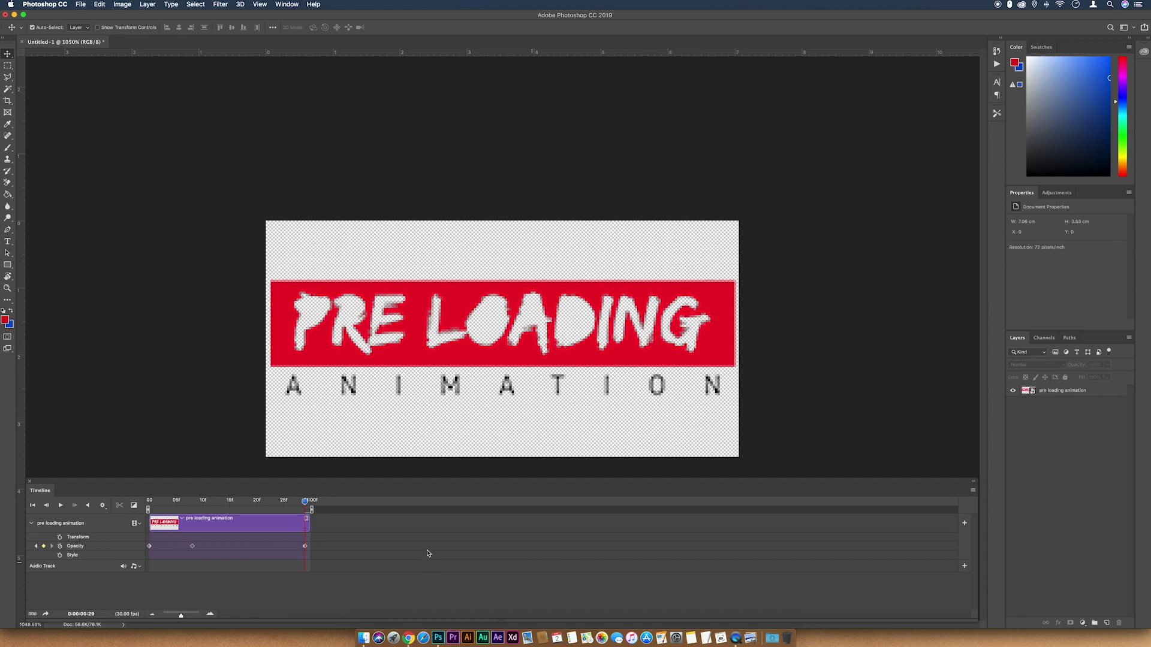
key("space")
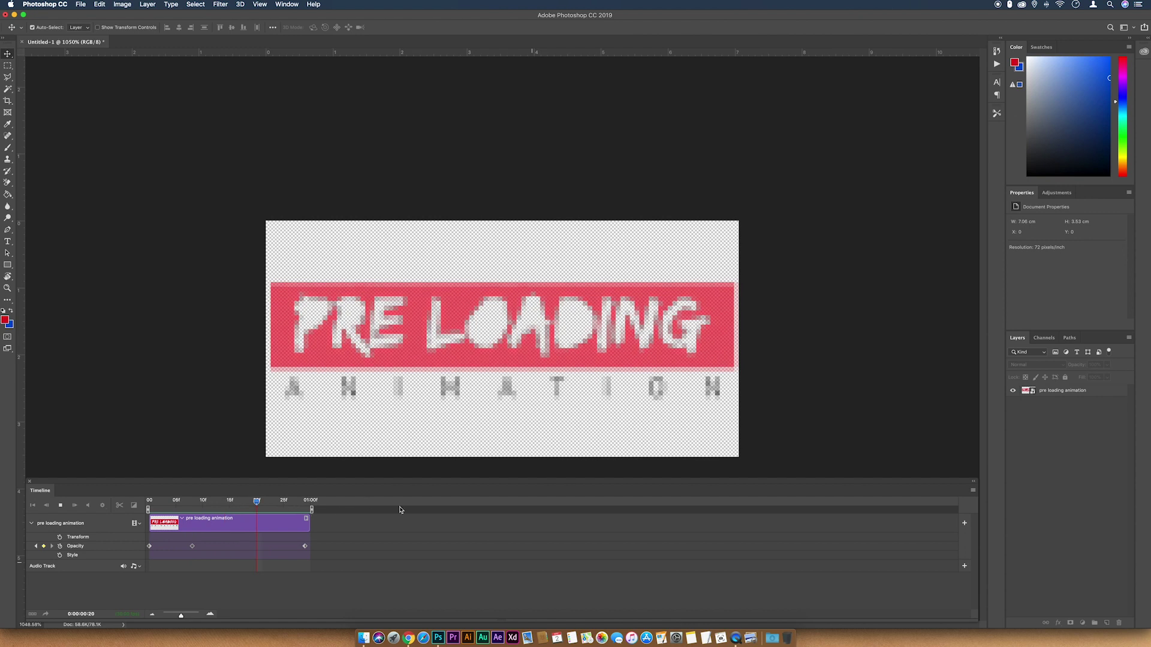
key("space")
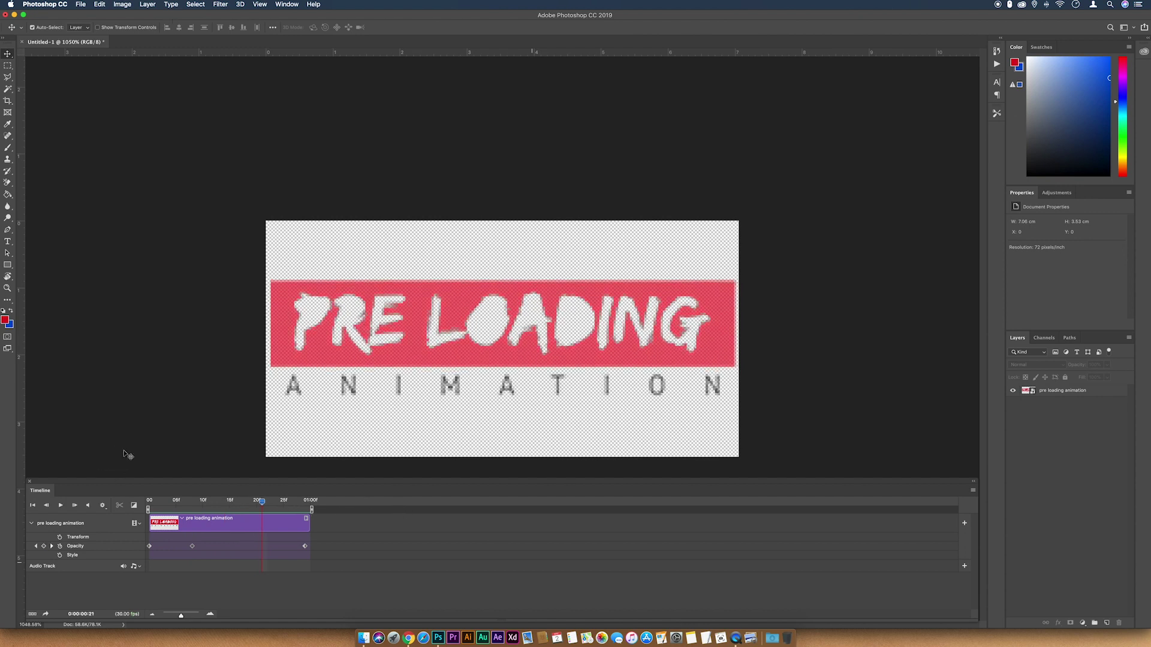
- In Save for Web, set Looping Options to Forever and save Loading Gif.gif to the Desktop
left_click(82, 6)
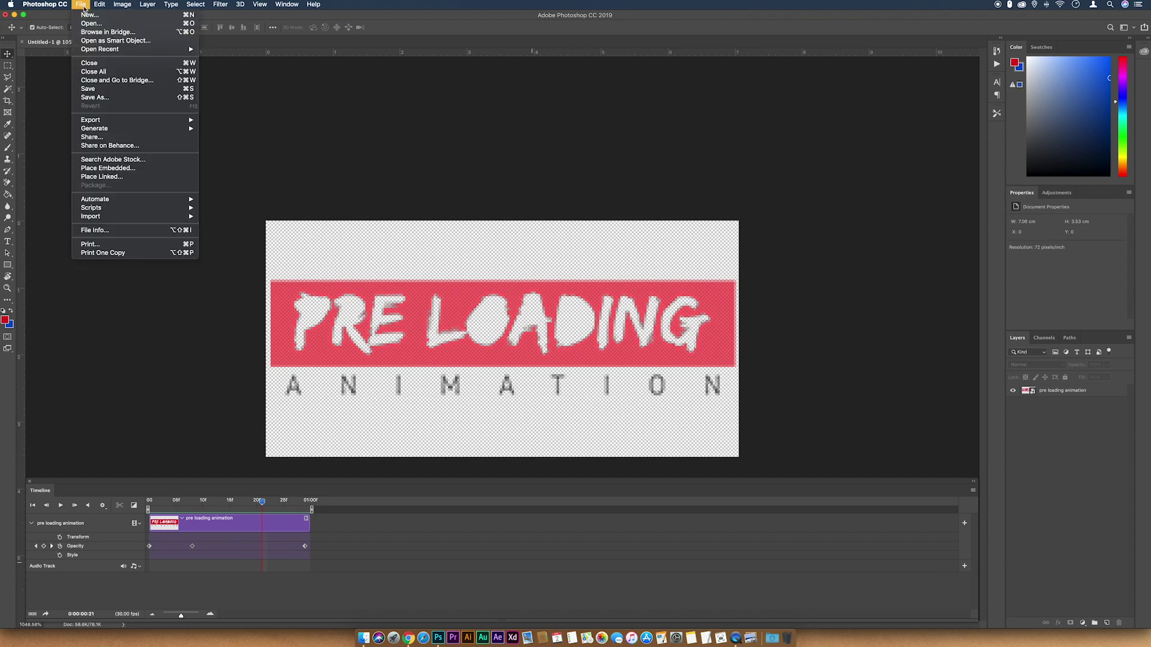
mouse_move(188, 120)
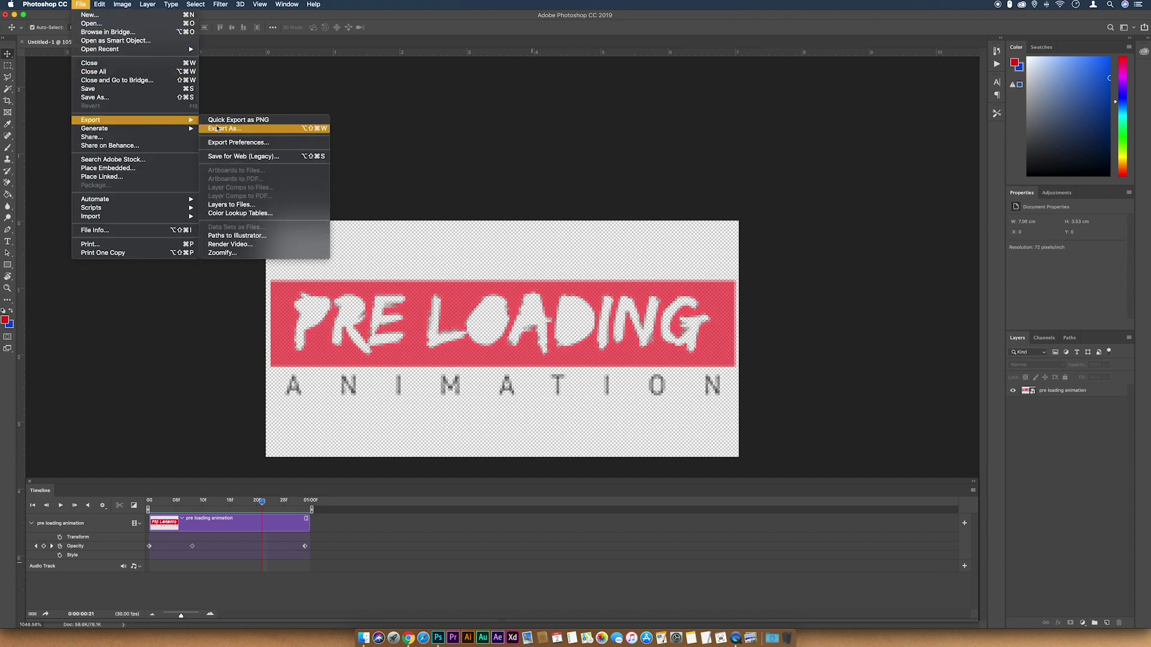
left_click(232, 157)
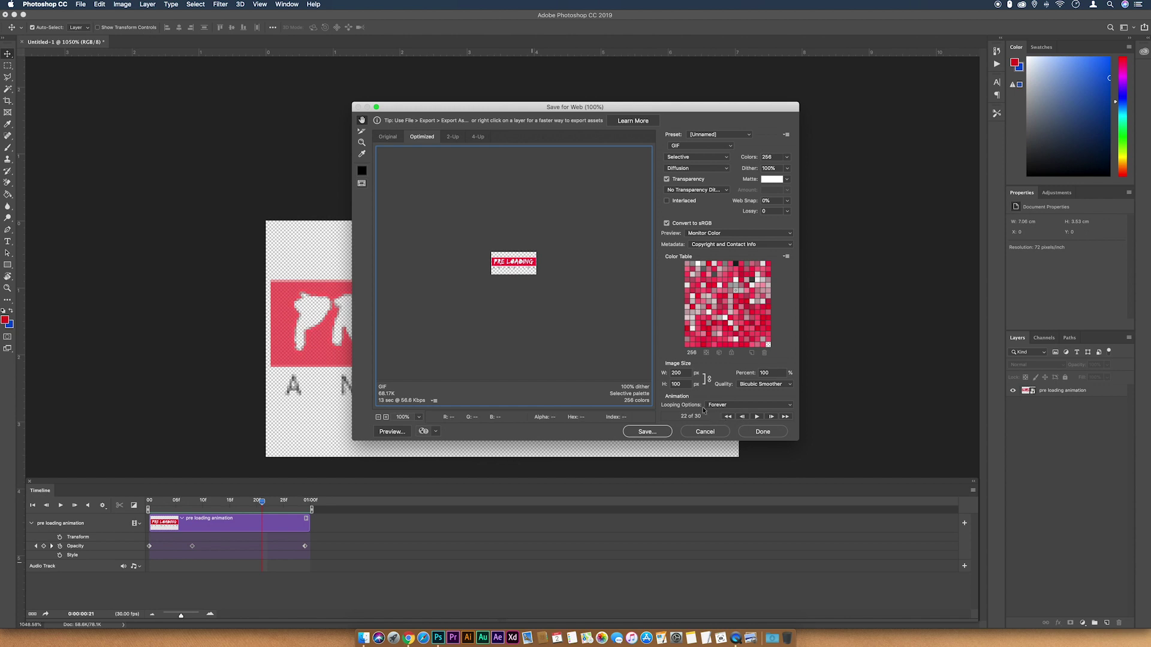
left_click(715, 406)
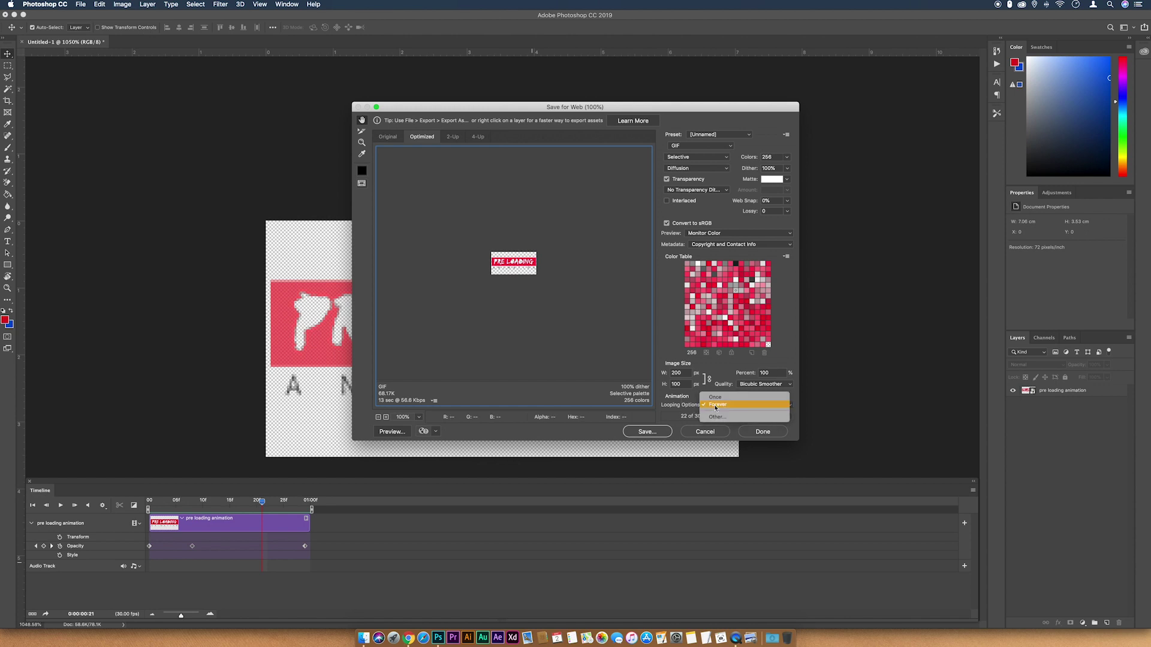
left_click(716, 405)
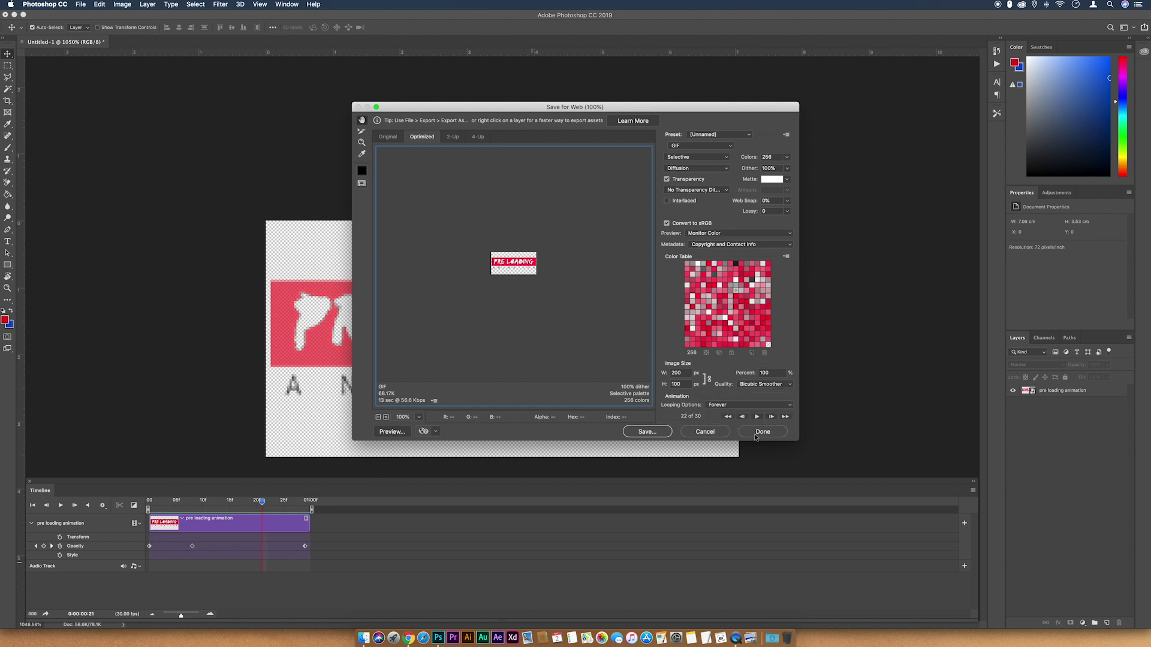
left_click(648, 432)
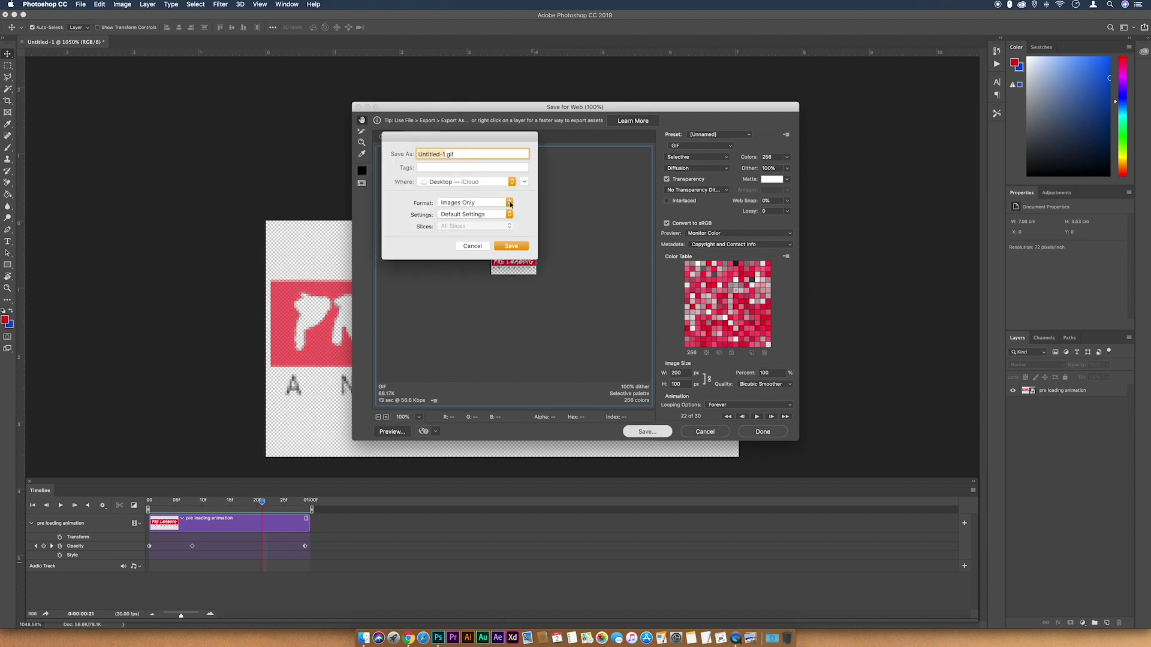
type("Loading Gif")
left_click(512, 247)
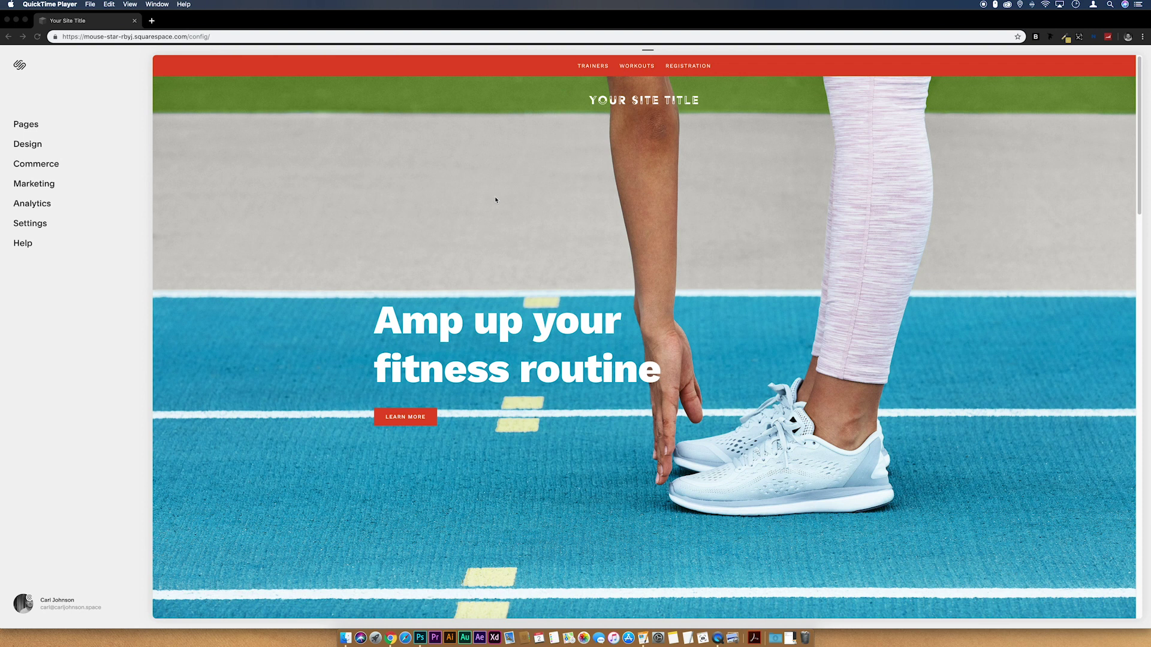
- Toggle Enable Ajax Loading on and back off in Site Styles, then return to Design
left_click(27, 144)
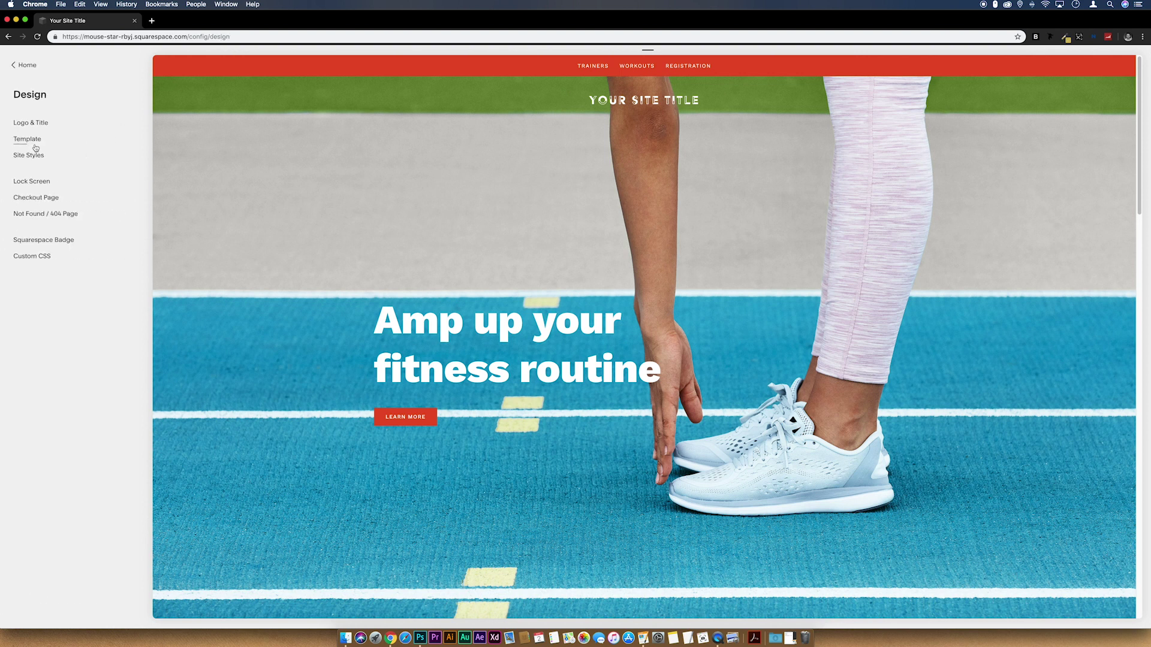
left_click(35, 156)
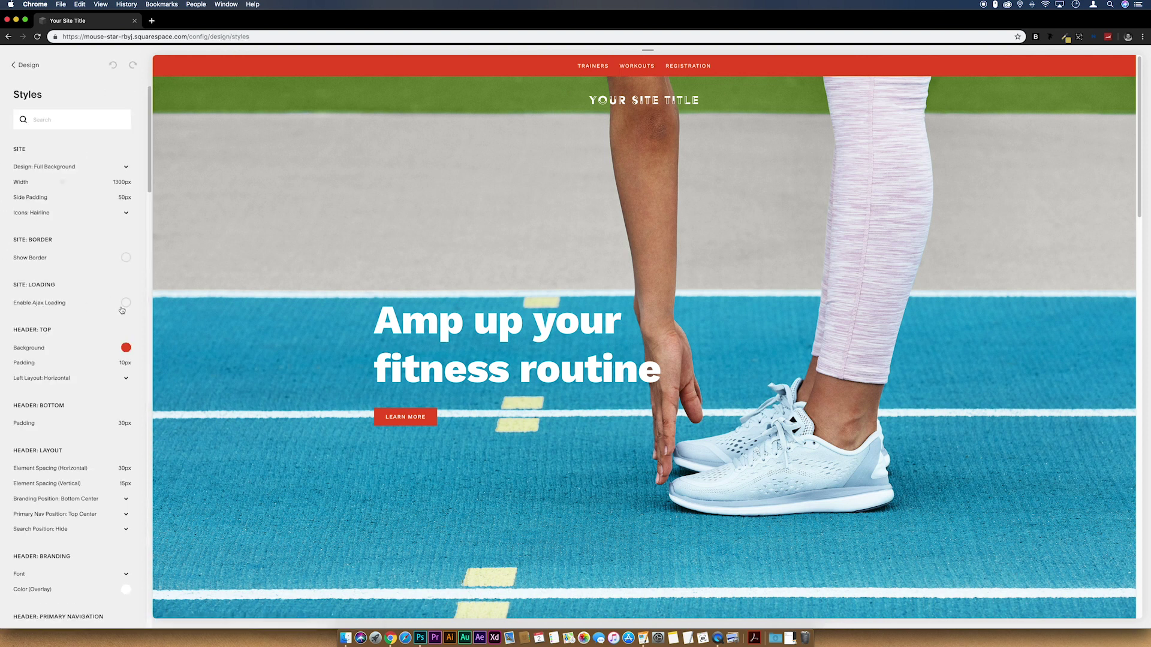
left_click(125, 304)
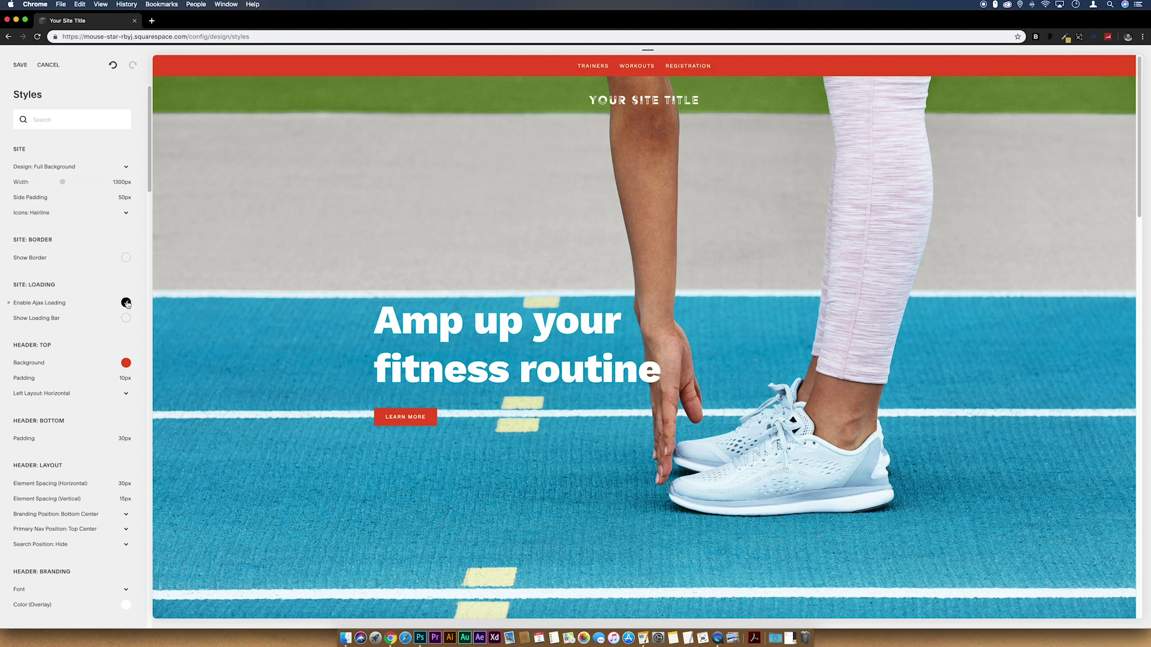
left_click(126, 304)
left_click(20, 64)
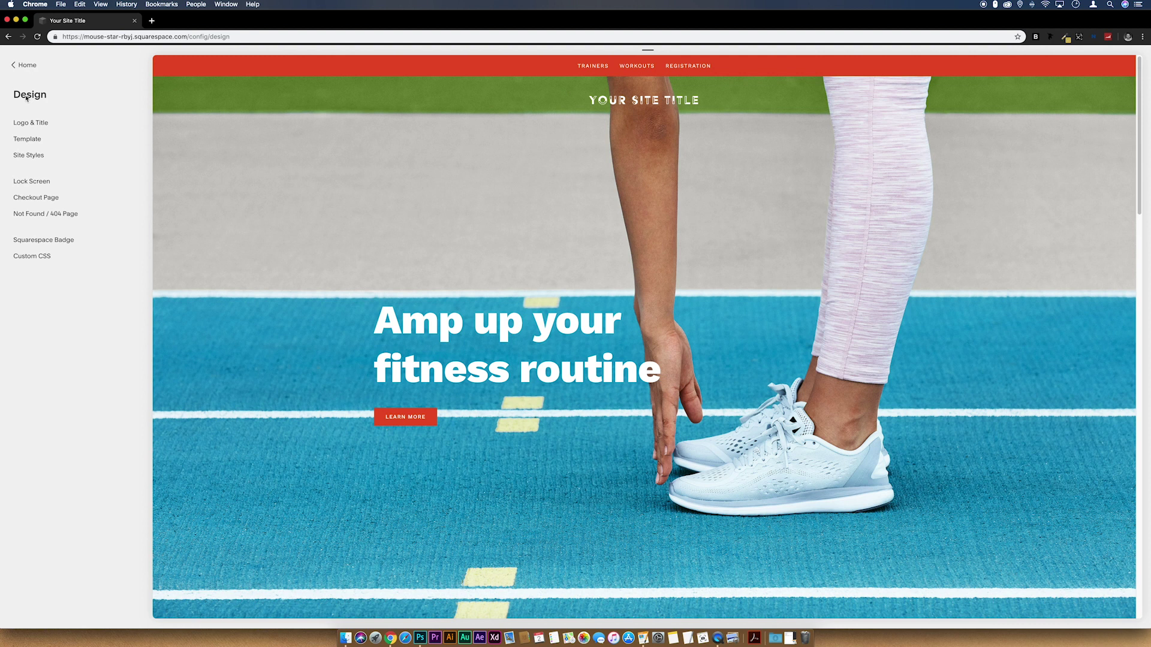
- Upload Loading-Gif.gif through Custom CSS's Manage Custom Files
left_click(36, 256)
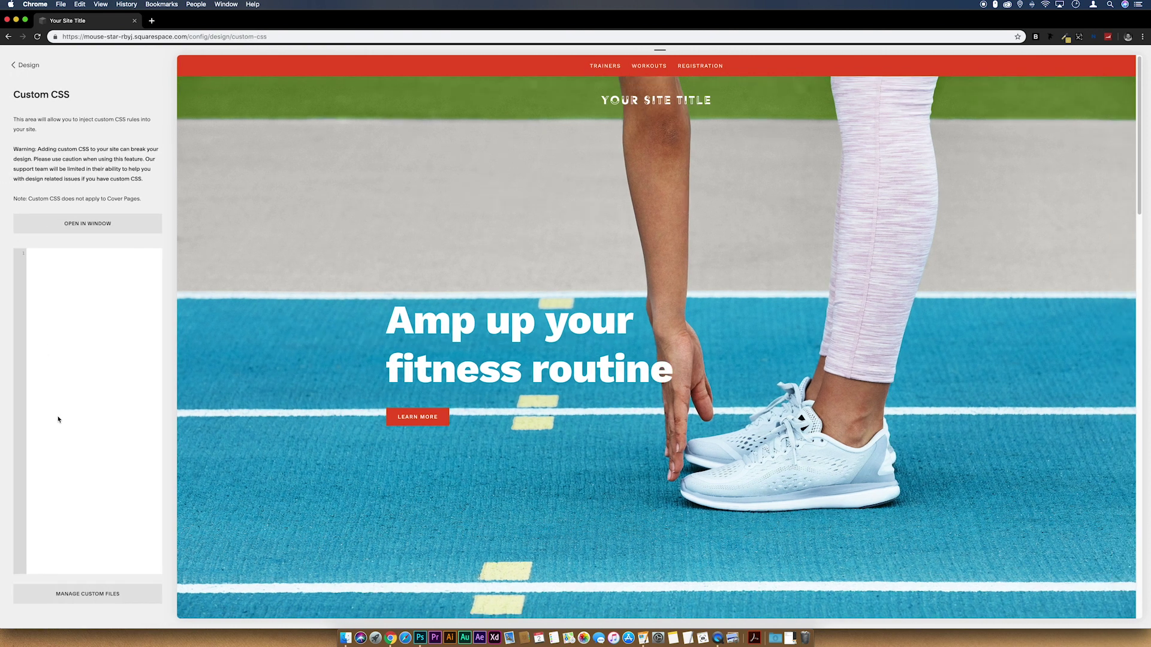
left_click(79, 603)
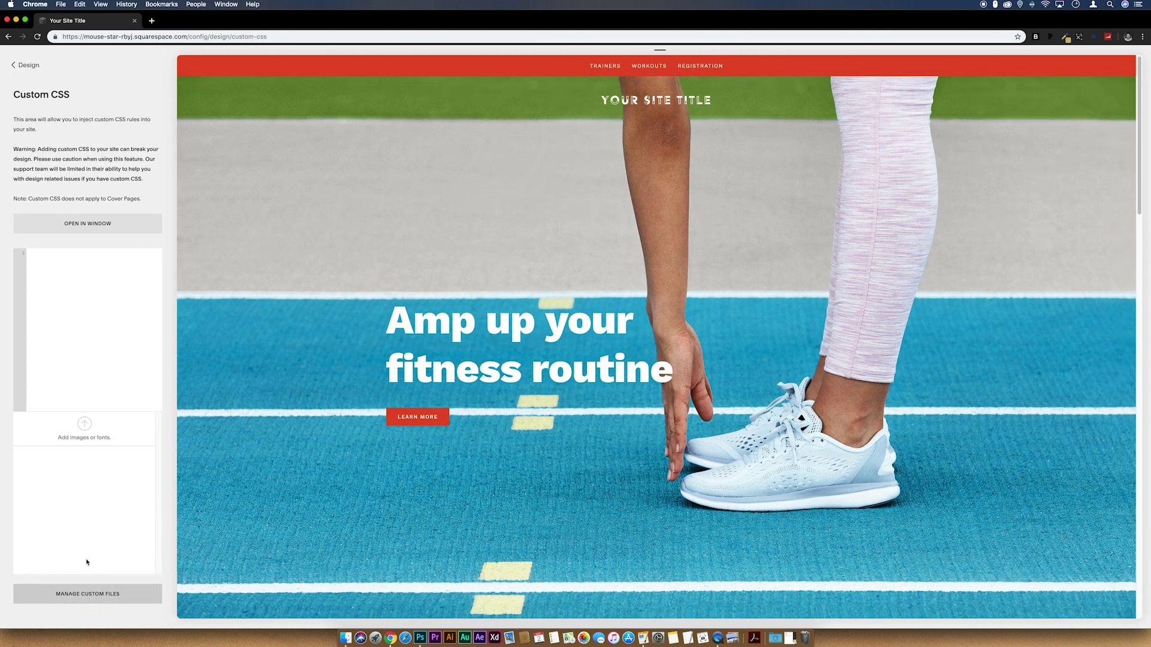
left_click(85, 423)
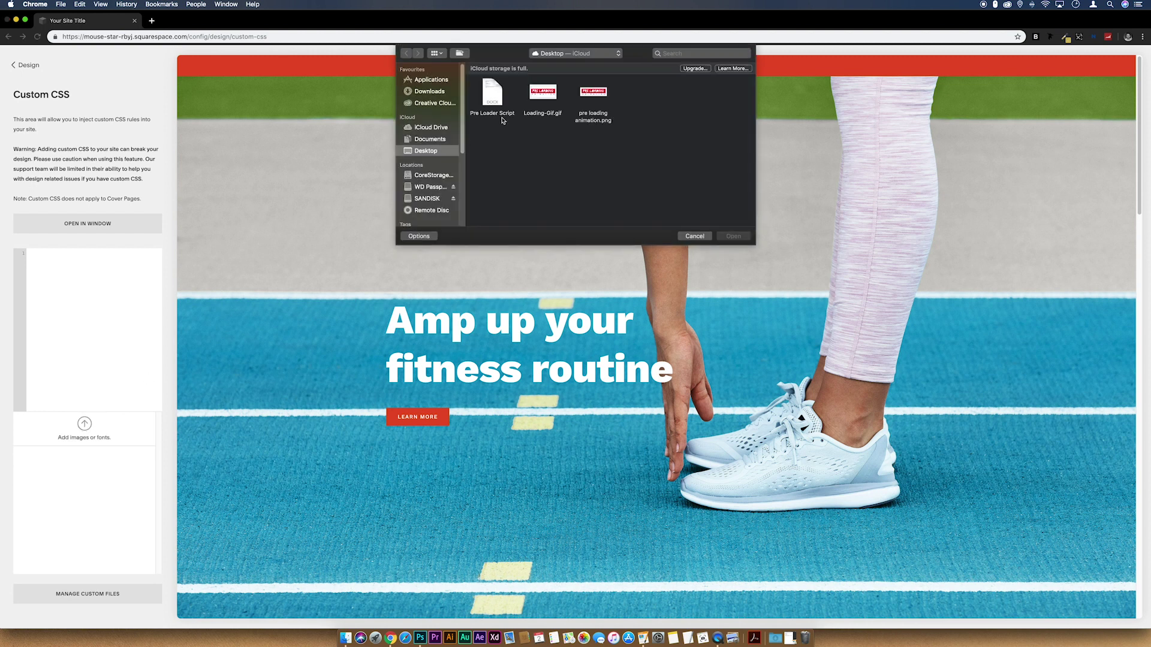
left_click(542, 92)
left_click(749, 236)
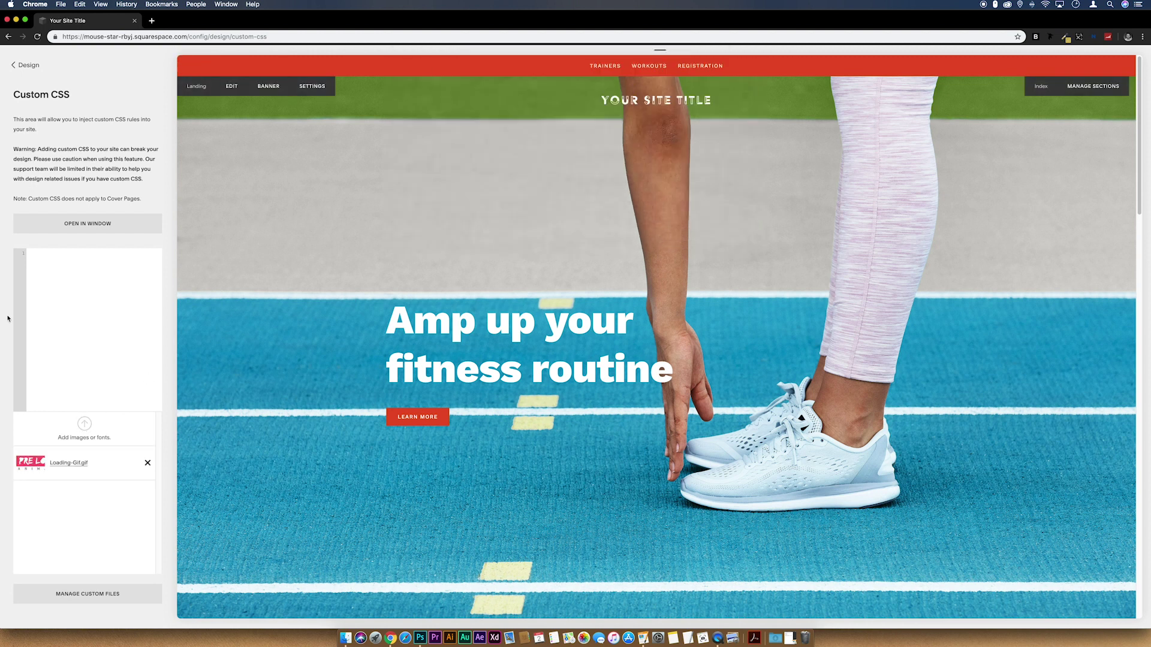
- Insert the GIF's URL into the CSS, cut it out, save the empty CSS, and return home
left_click(69, 463)
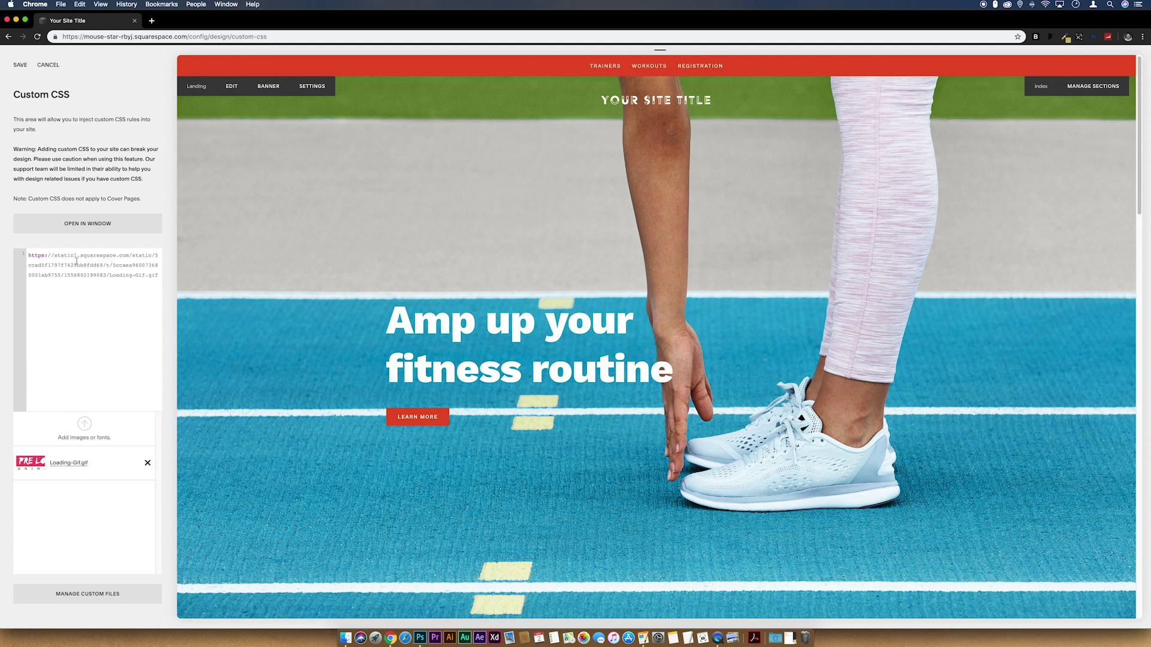
left_click_drag(28, 256, 172, 286)
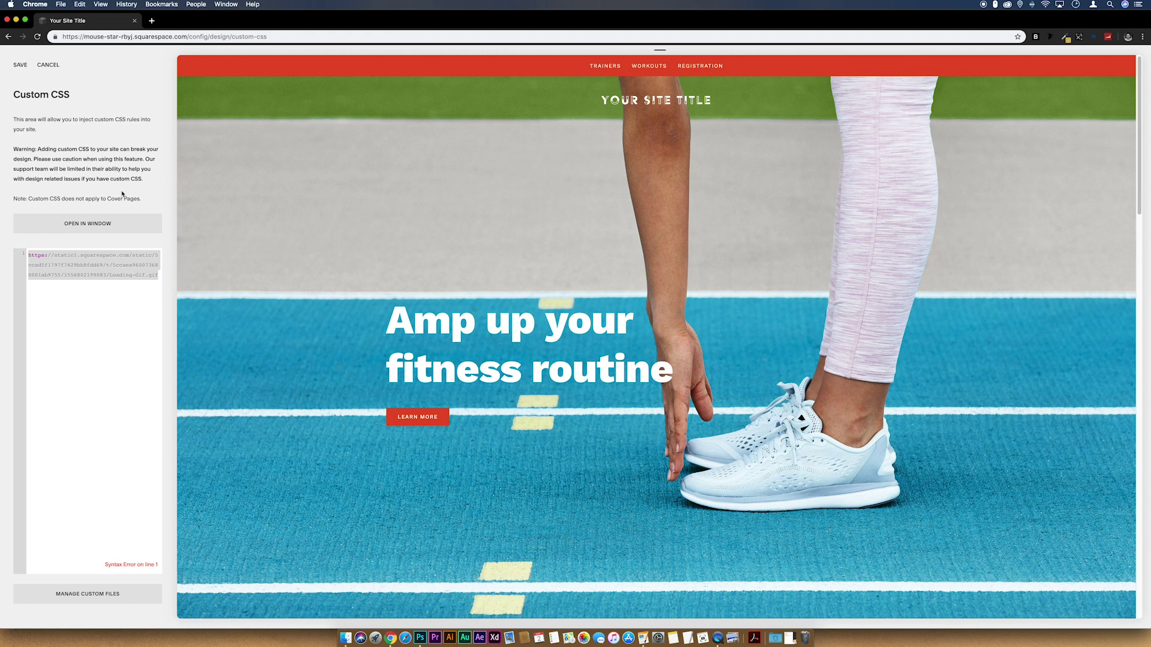
key("BackSpace")
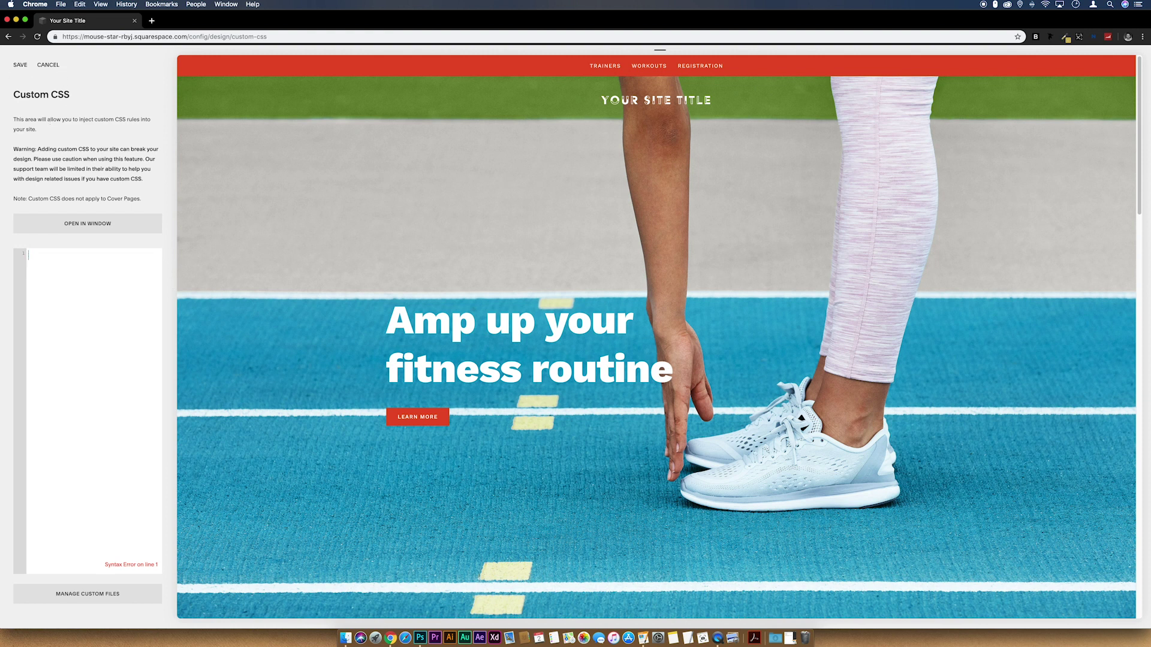
left_click(21, 65)
left_click(21, 66)
left_click(20, 64)
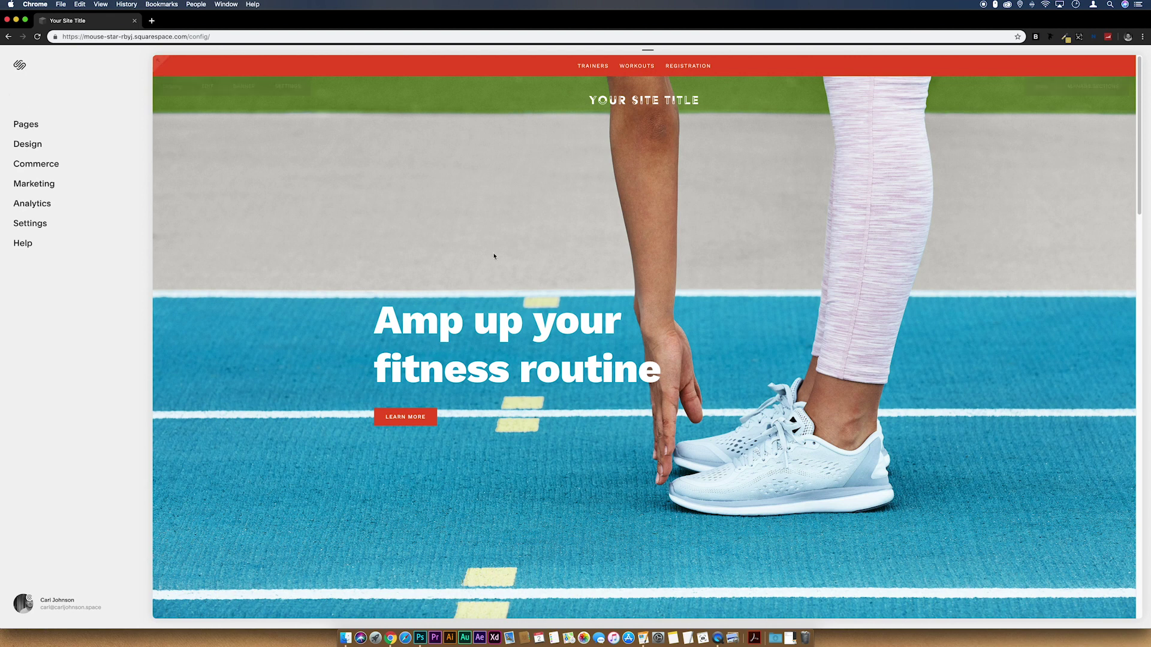
- Replace YOURURL in the Pages preloader code with the GIF URL and copy the whole script
left_click(643, 640)
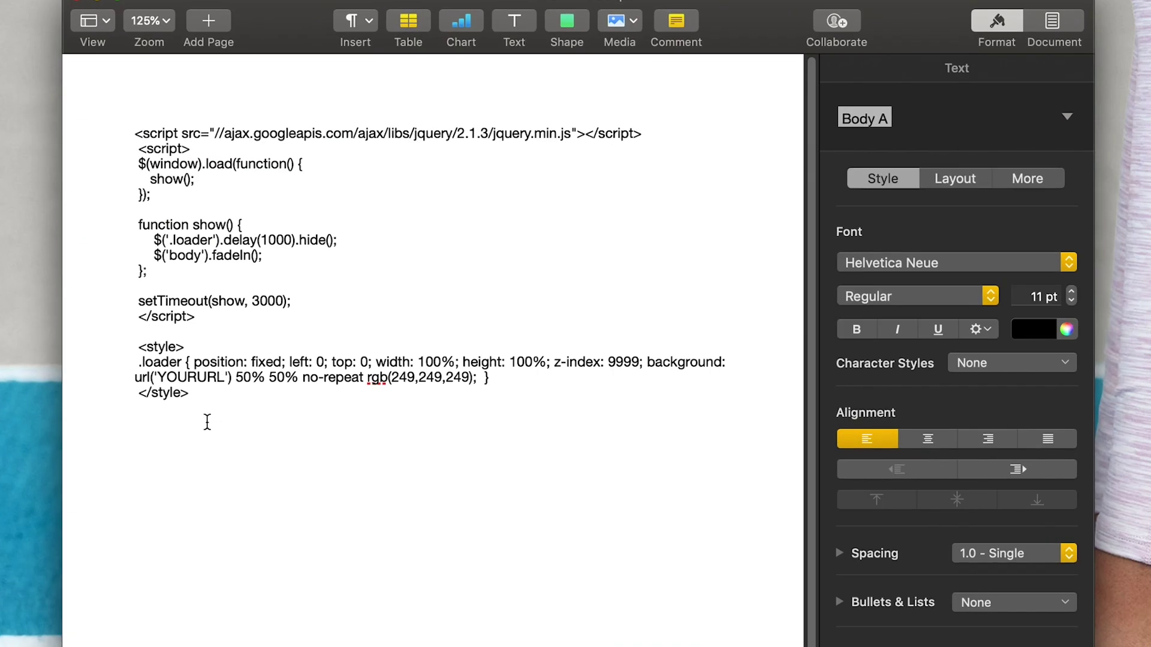
double_click(159, 378)
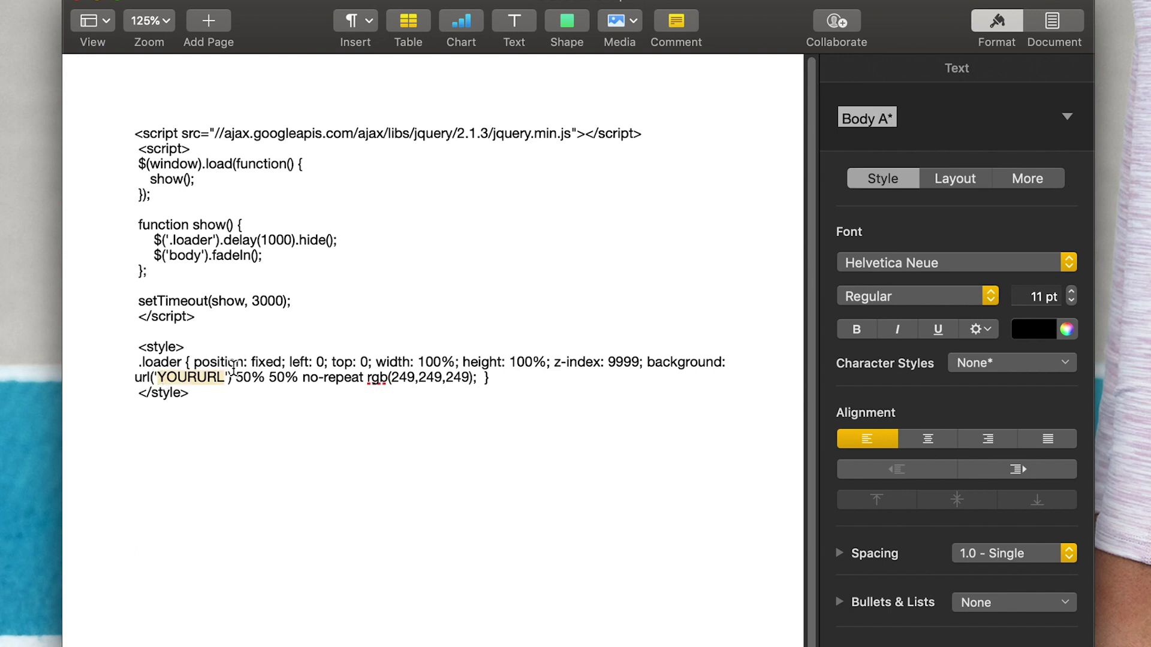
key("cmd+v")
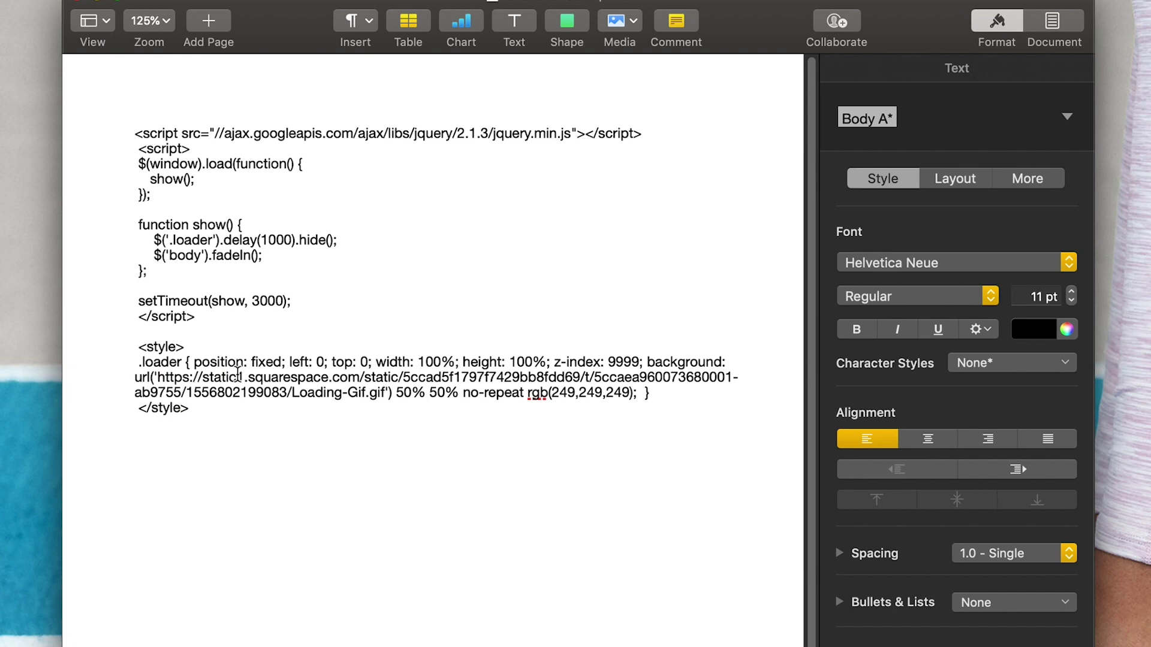
left_click(193, 465)
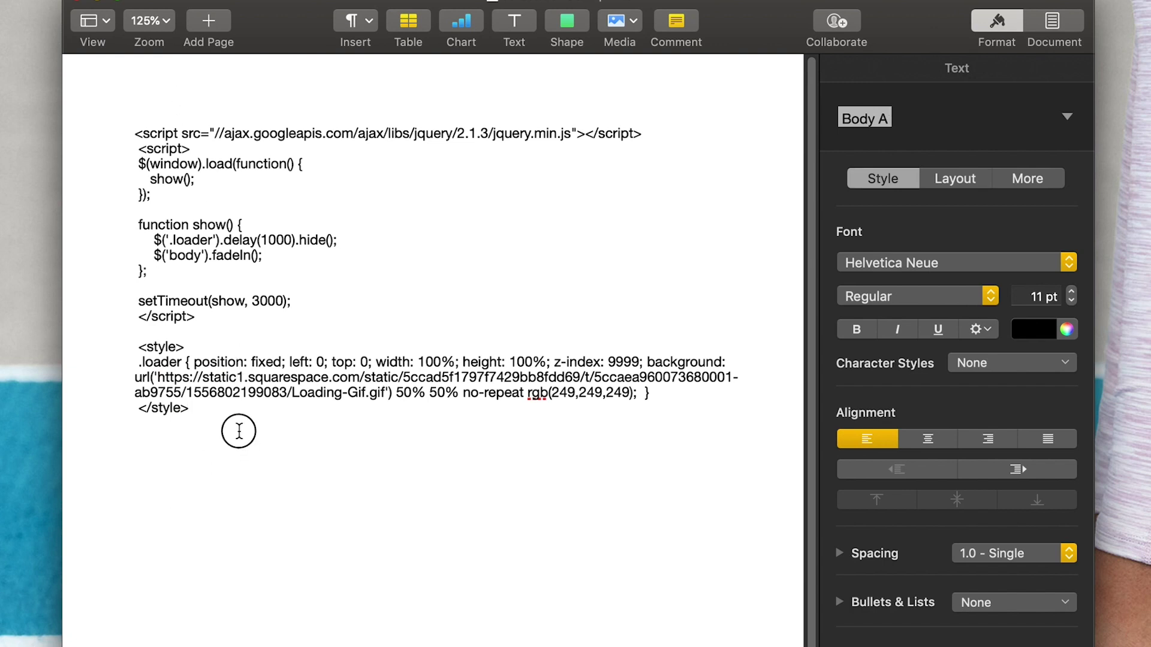
left_click_drag(233, 429, 73, 54)
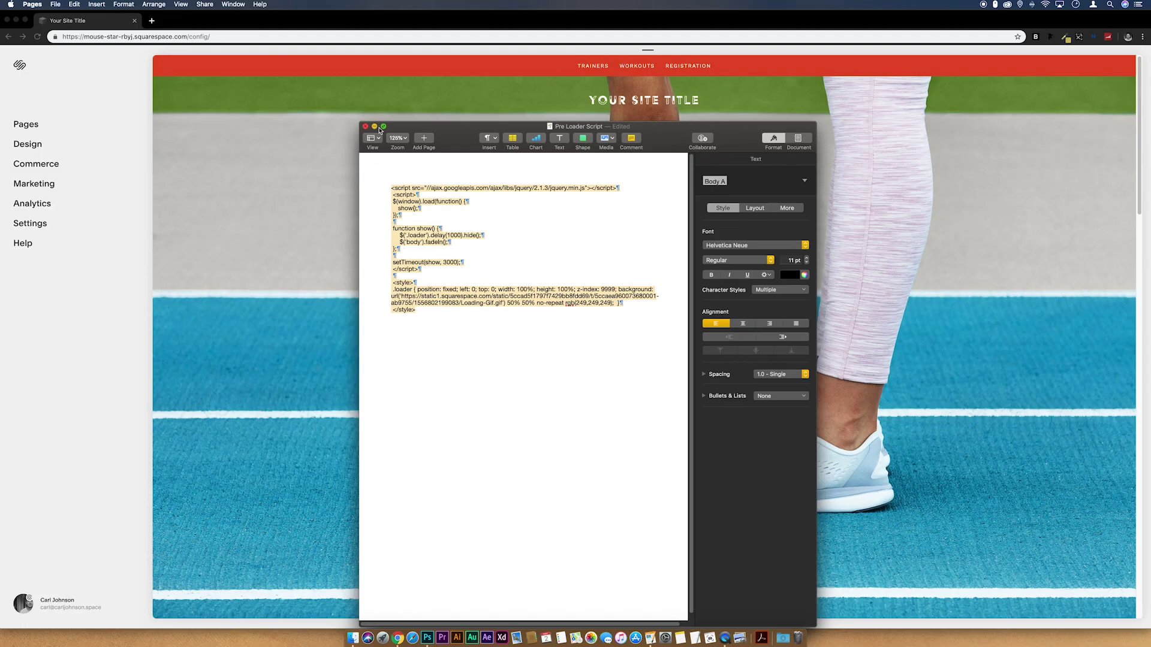
left_click(98, 0)
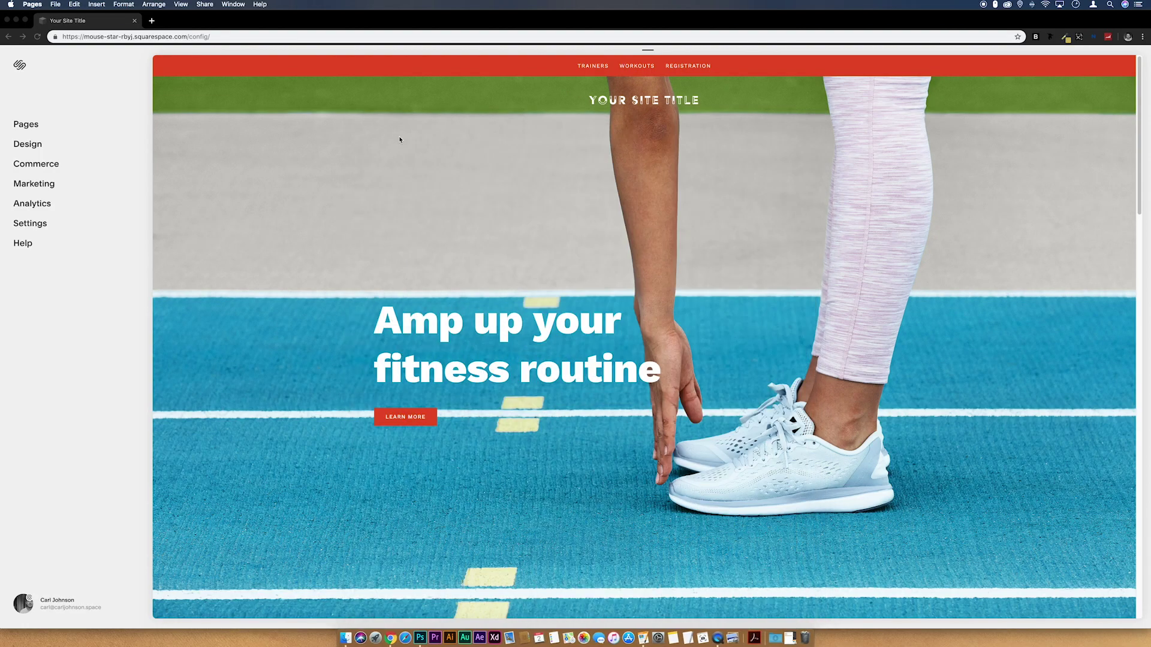
- Paste the preloader script into the Header field of Settings > Advanced > Code Injection
left_click(38, 225)
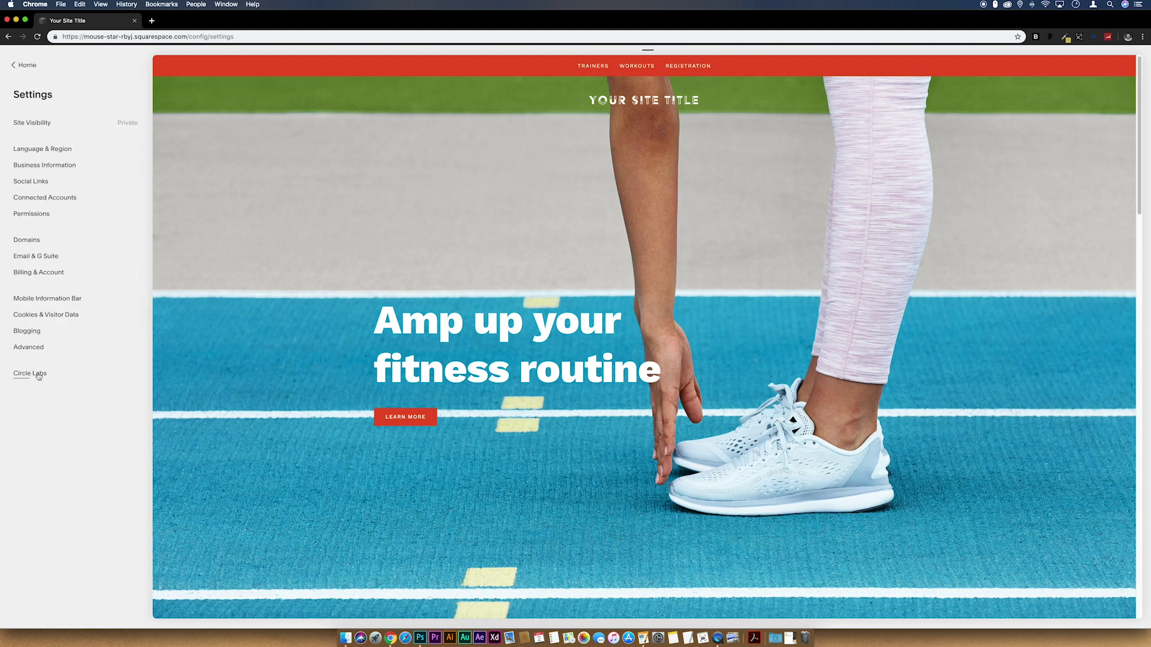
left_click(39, 348)
left_click(37, 159)
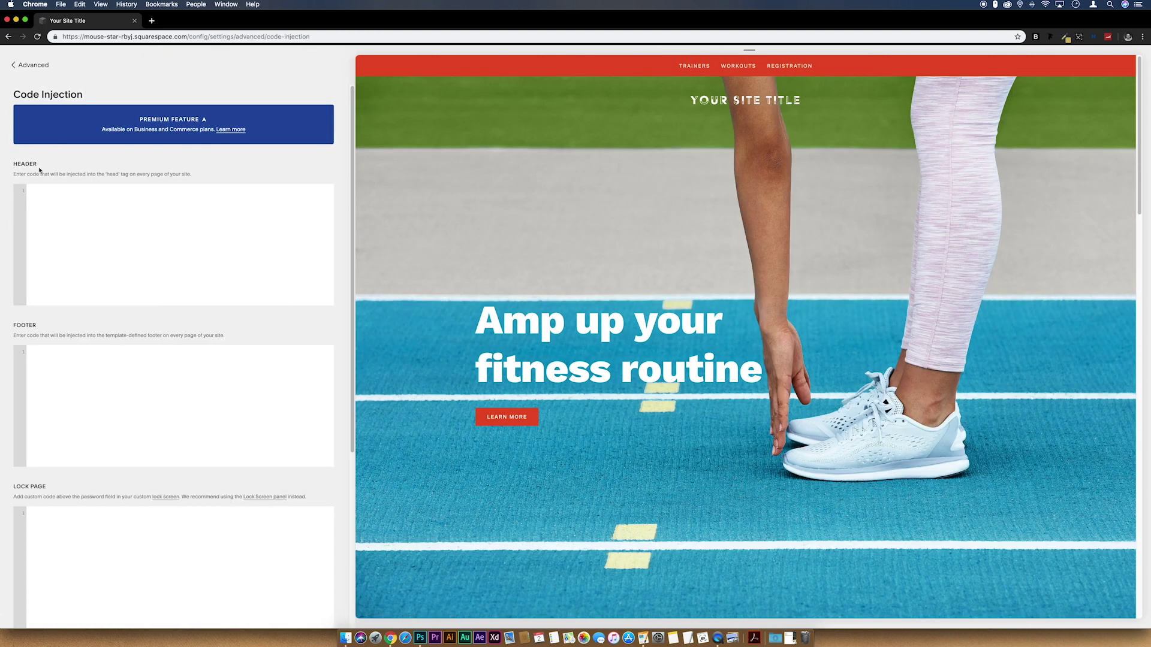
key("super+v")
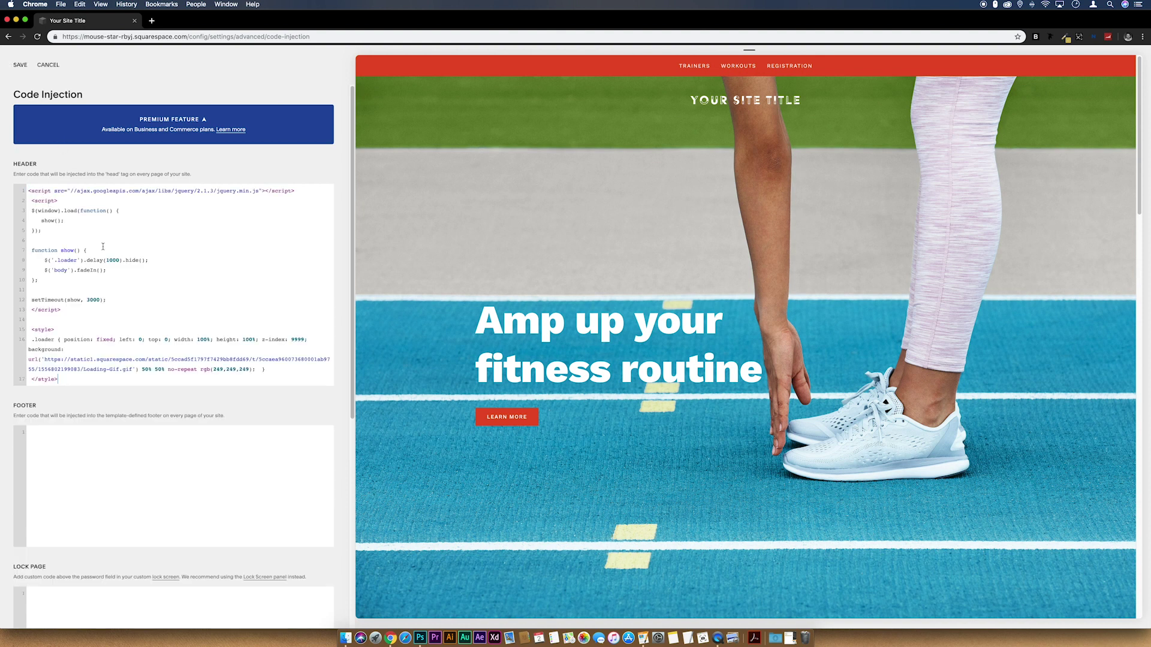
- Add <div class='loader'></div> to the Footer, save, and view the live site full-window
scroll(124, 332, "down", 1)
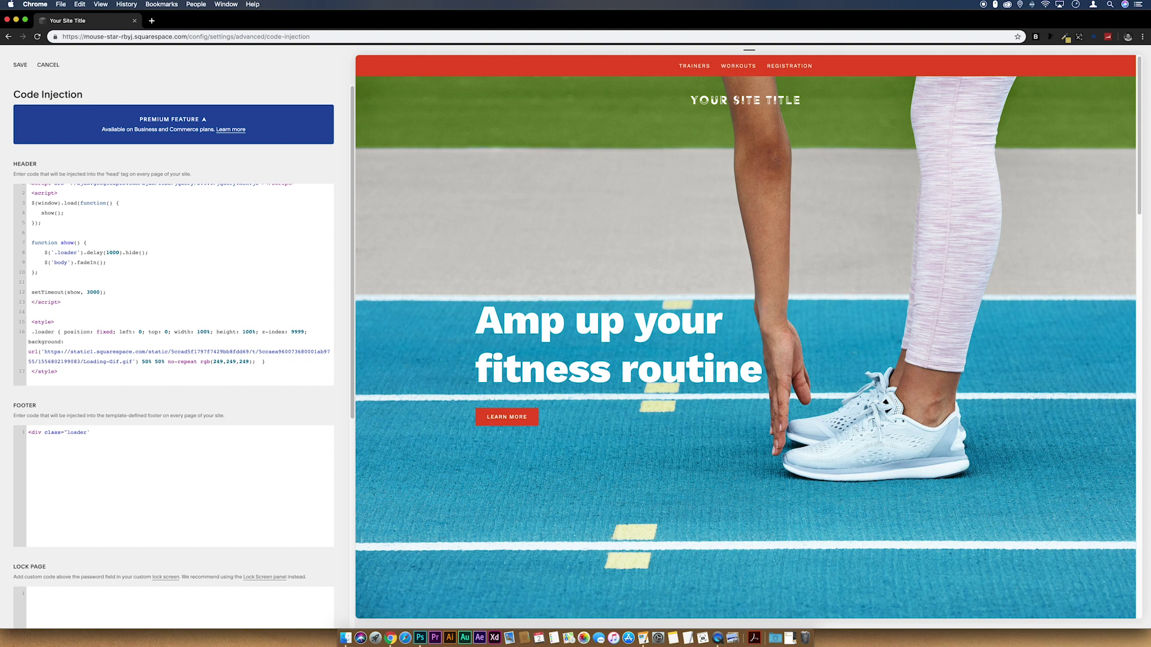
type(">")
key("Return")
left_click(22, 65)
left_click(358, 62)
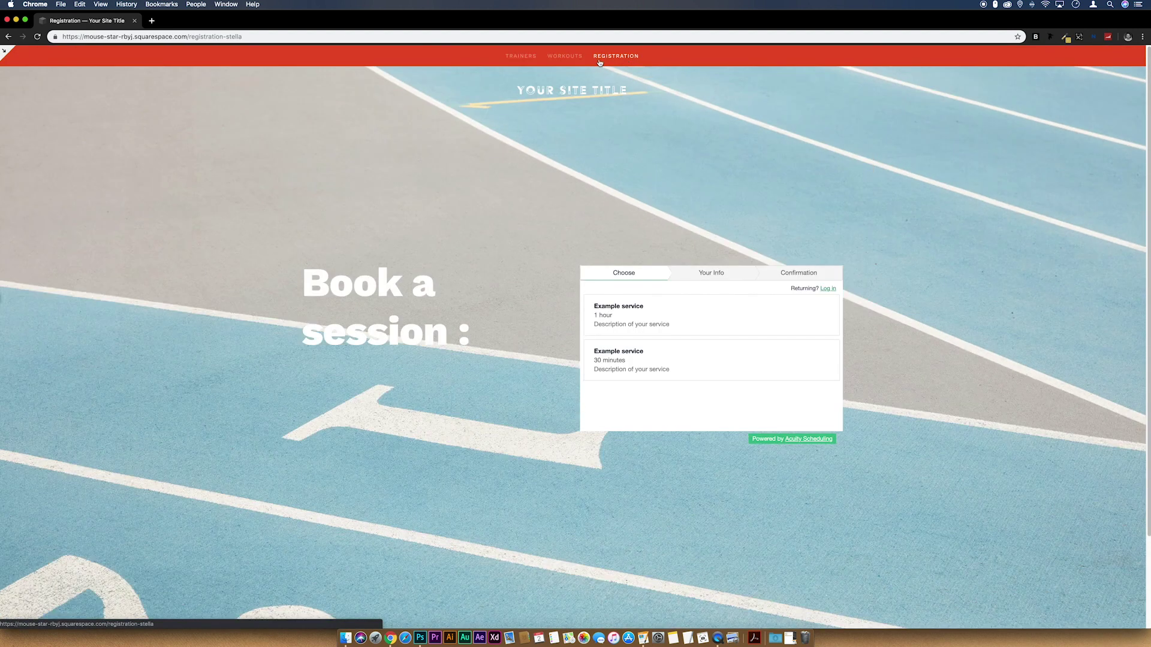
- Go to the Workouts page in the live site's navigation to watch the preloader appear
left_click(564, 56)
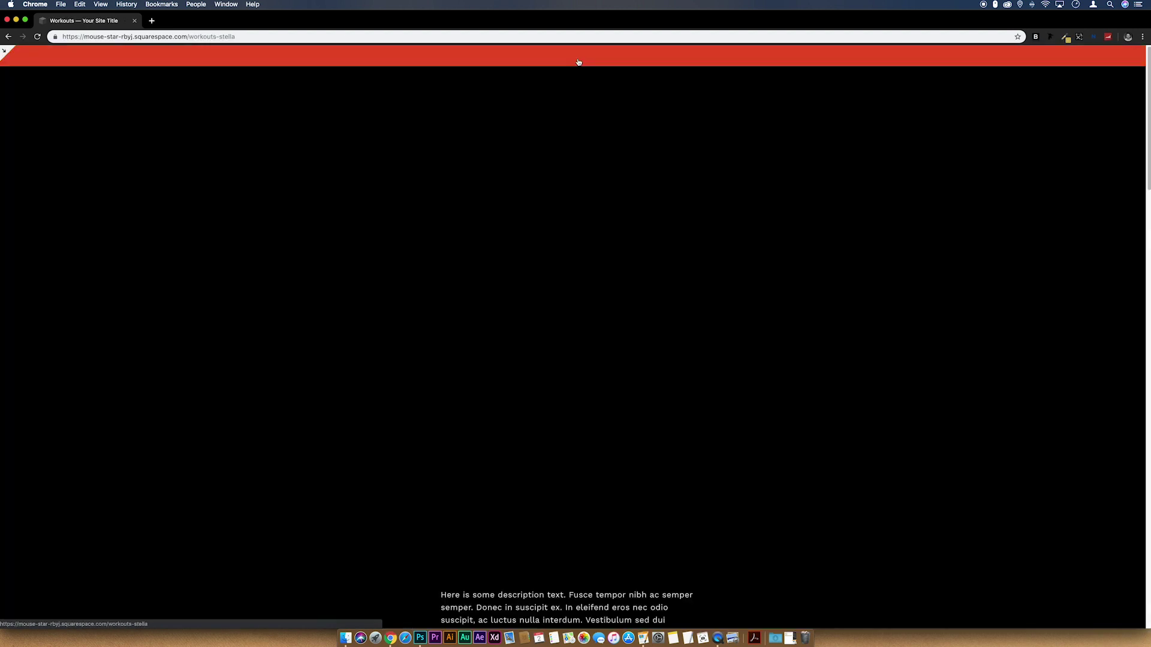